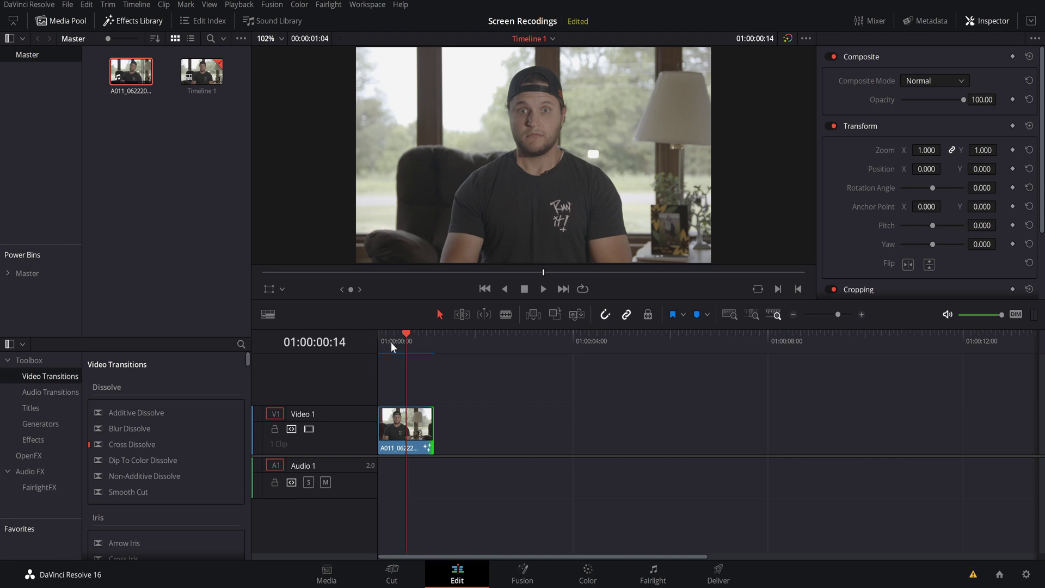
Move the playhead to 01:00:00:18 and convert the clip on Video 1 into a new Fusion clip
mouse_move(390, 342)
mouse_down()
mouse_move(383, 347)
mouse_move(409, 337)
mouse_up()
mouse_move(415, 422)
click(416, 423)
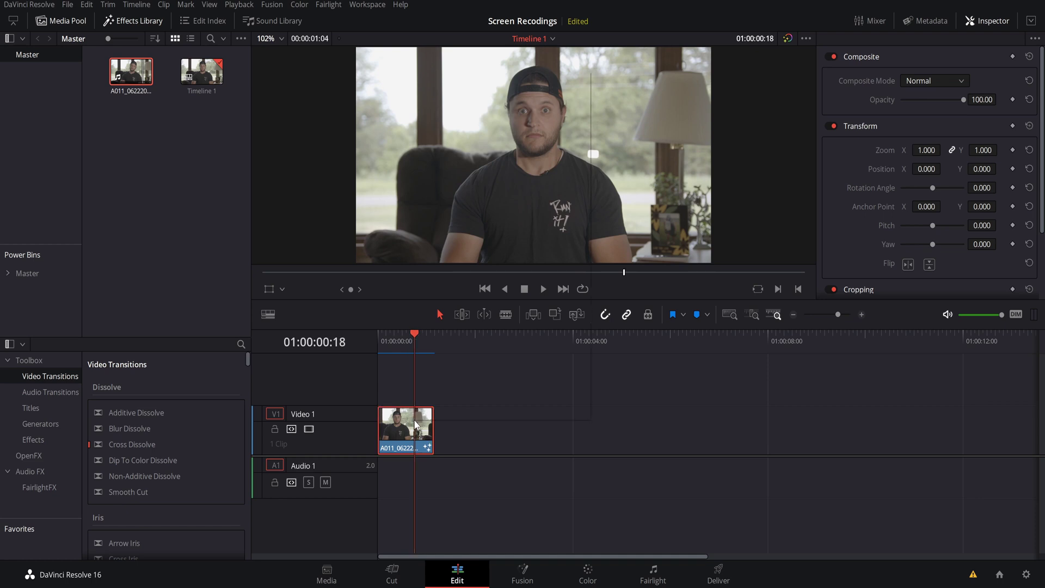
right_click(415, 424)
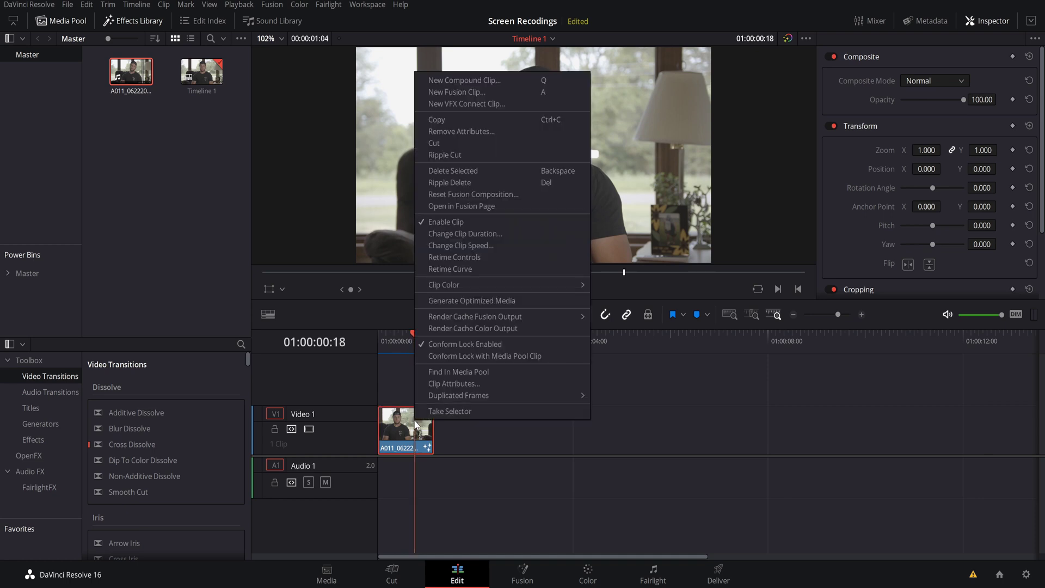
click(455, 93)
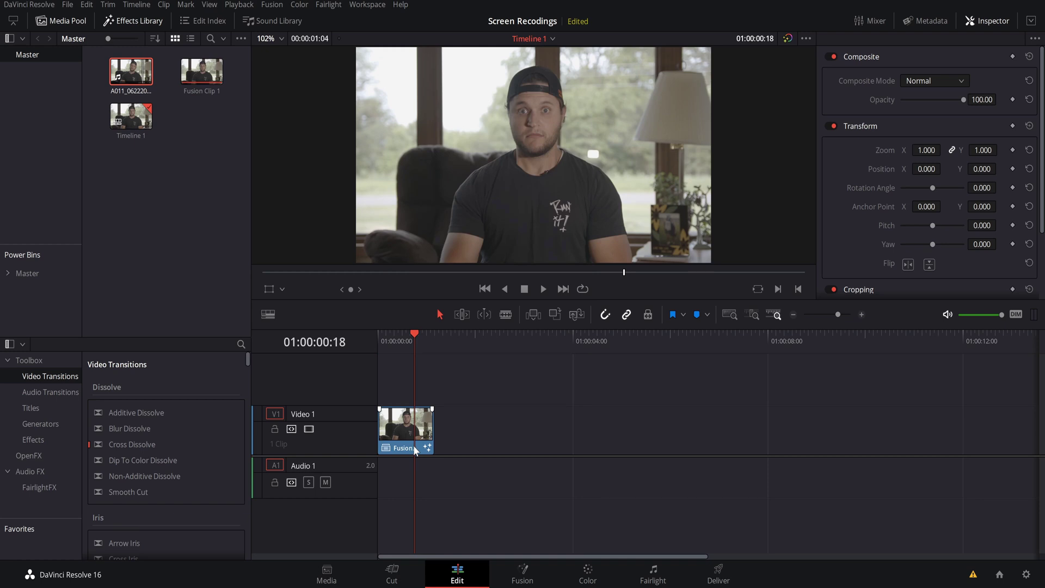
click(50, 8)
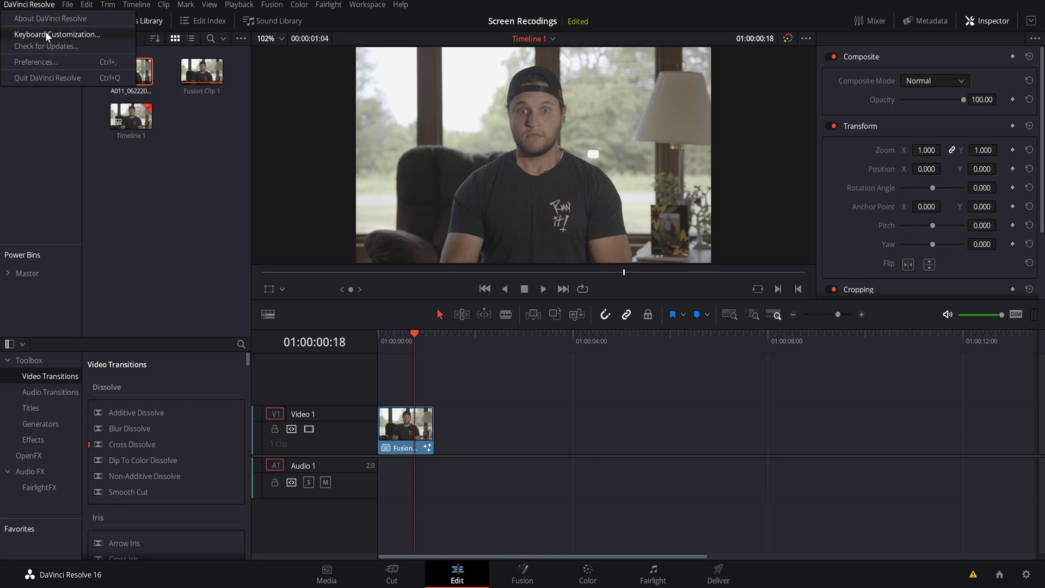
click(464, 498)
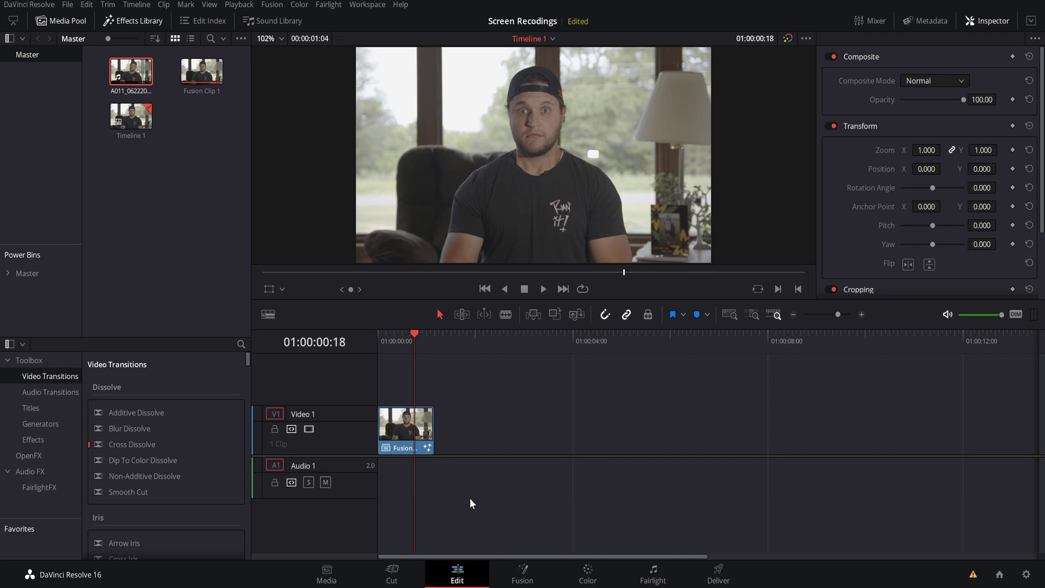
Open the Fusion clip on the Fusion page and enlarge the viewer above the node area
click(407, 431)
click(522, 575)
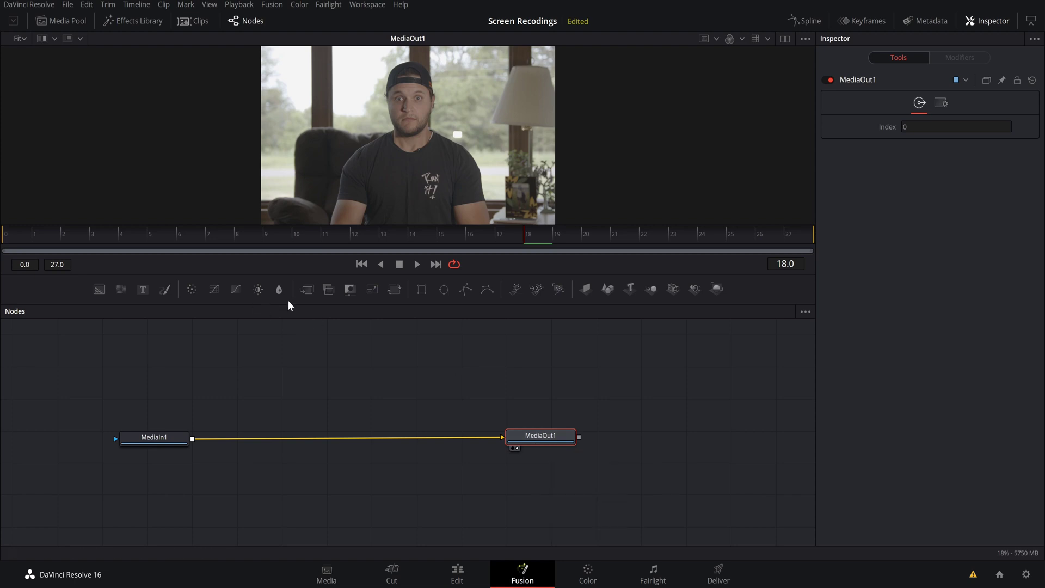
drag(286, 276, 287, 352)
drag(119, 467, 569, 442)
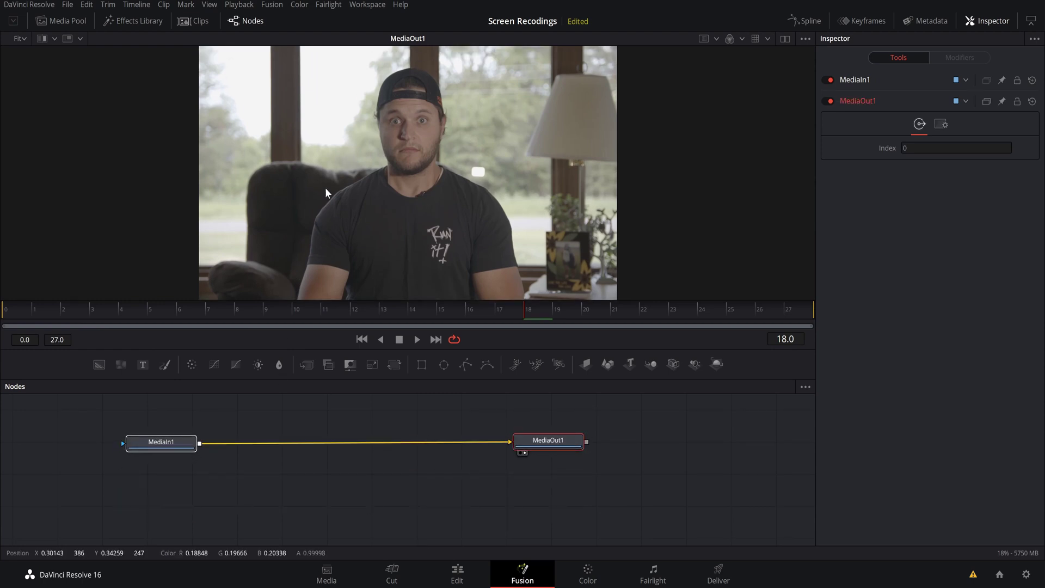
scroll(330, 171, down, 1)
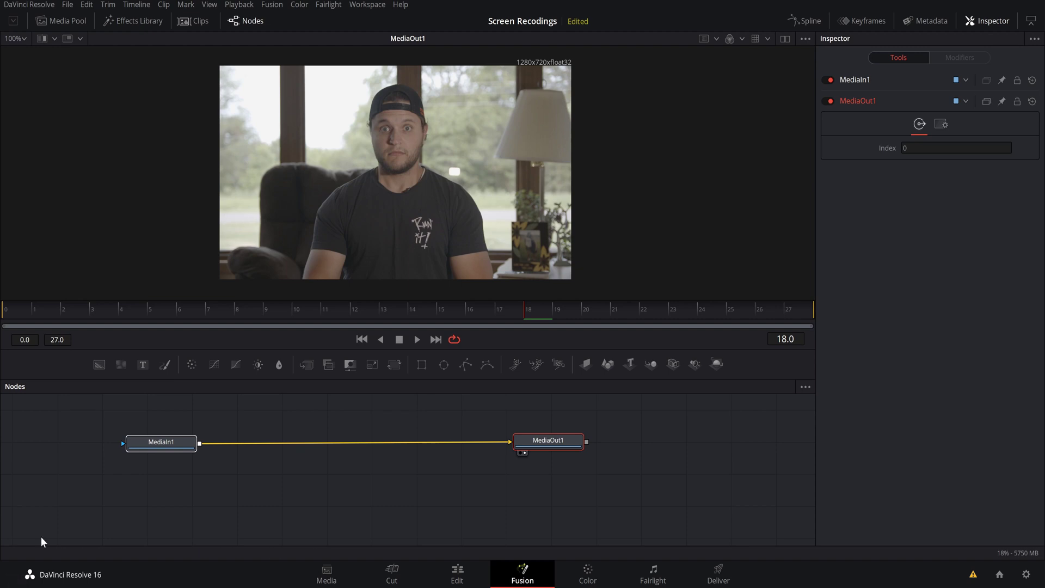
click(292, 497)
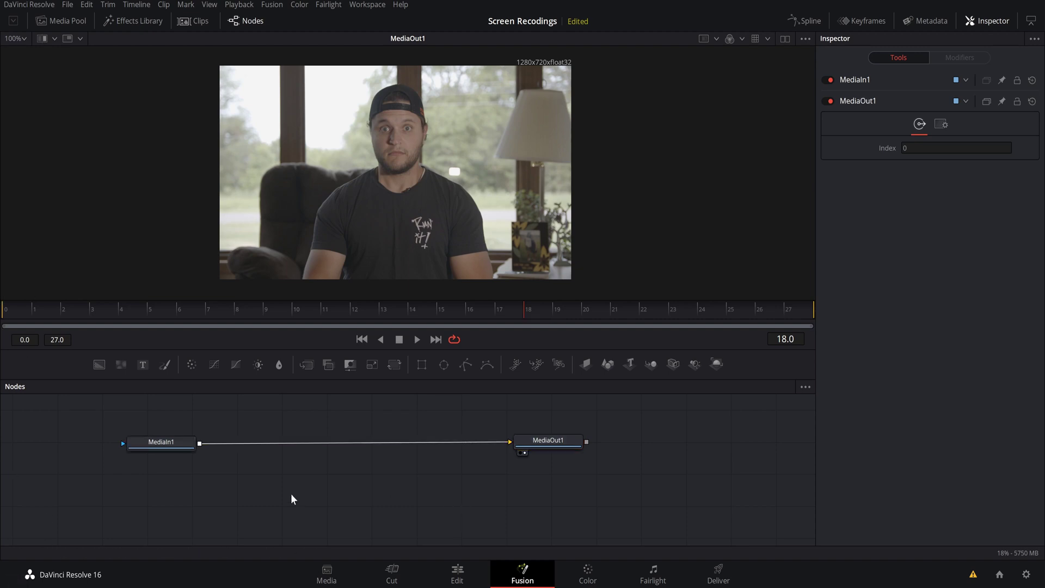
Find the Grid Warp tool and insert it directly after the MediaIn1 node
click(170, 448)
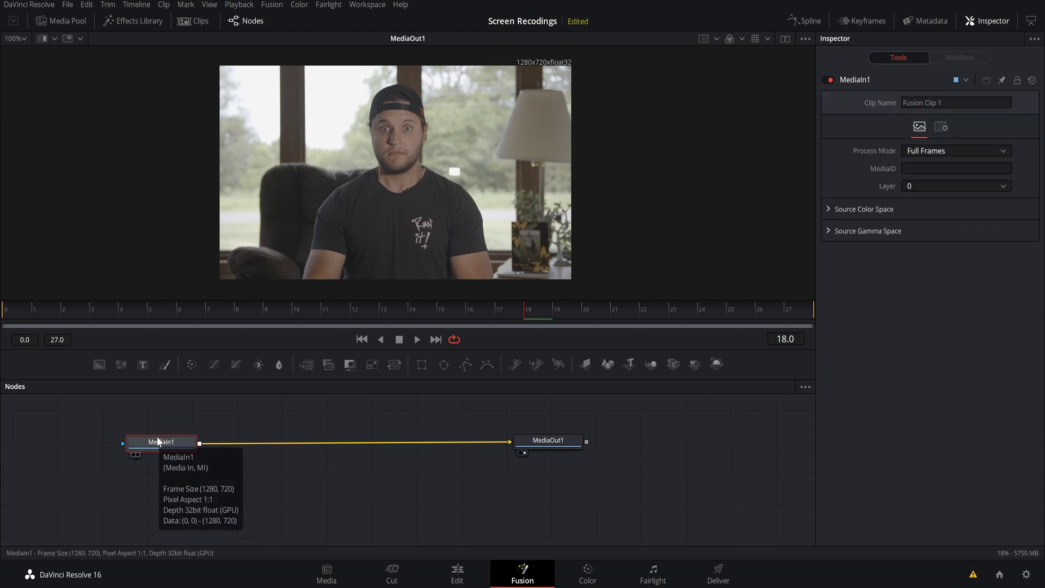
key(shift+space)
text(Grid Warp)
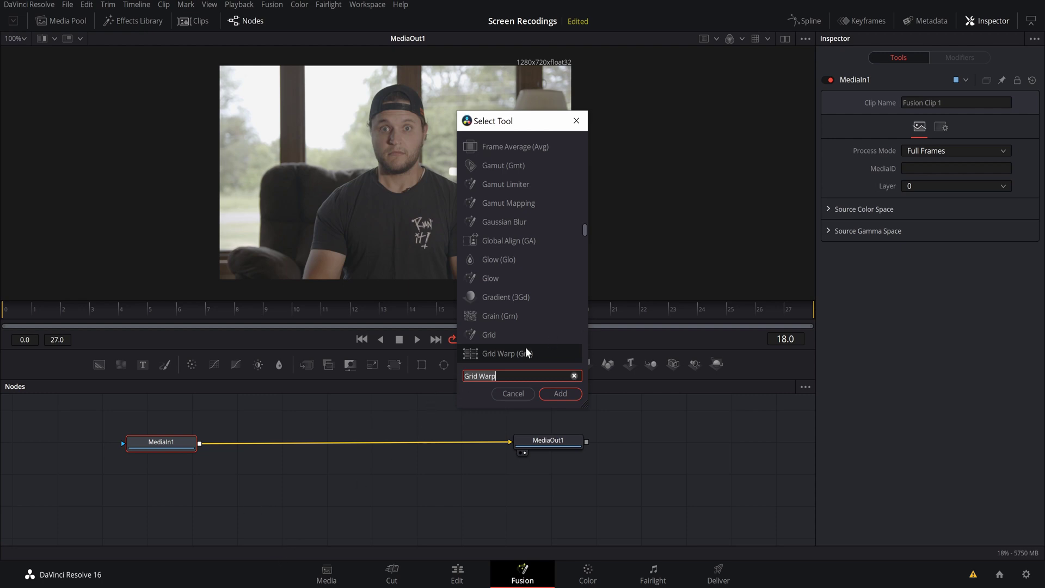
click(574, 376)
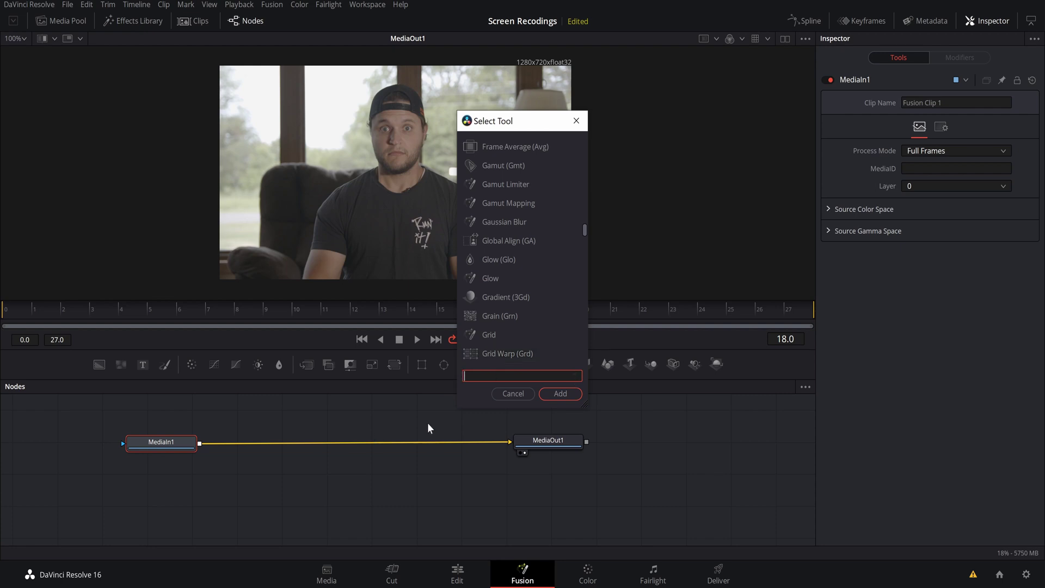
text(grid warp)
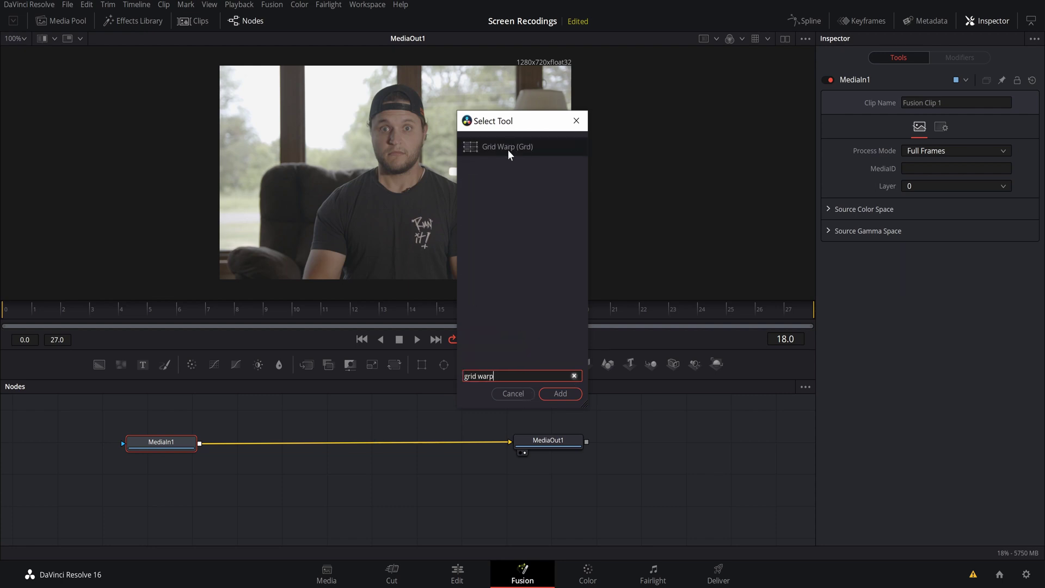
click(486, 145)
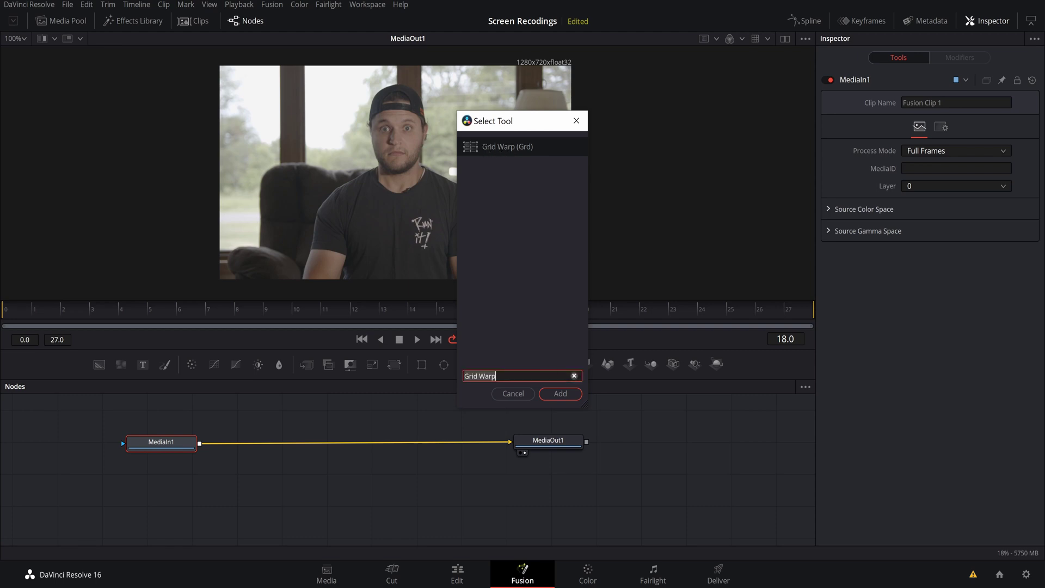
click(553, 389)
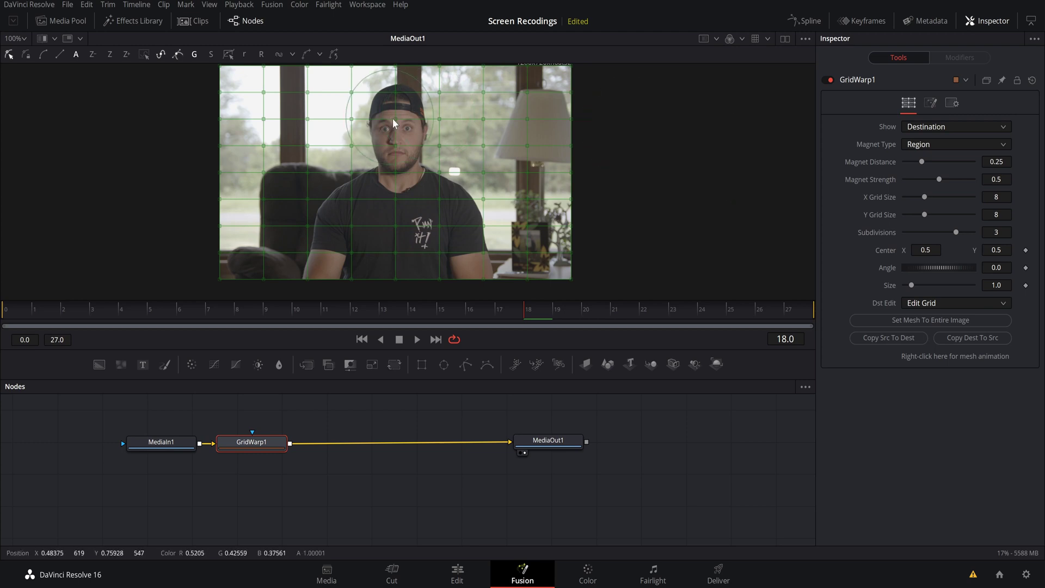
Set GridWarp1 to show the Source grid and change its Magnet Type to Selected
mouse_move(397, 143)
mouse_down()
mouse_move(400, 126)
mouse_move(395, 144)
mouse_move(418, 131)
mouse_move(407, 106)
mouse_move(399, 124)
mouse_up()
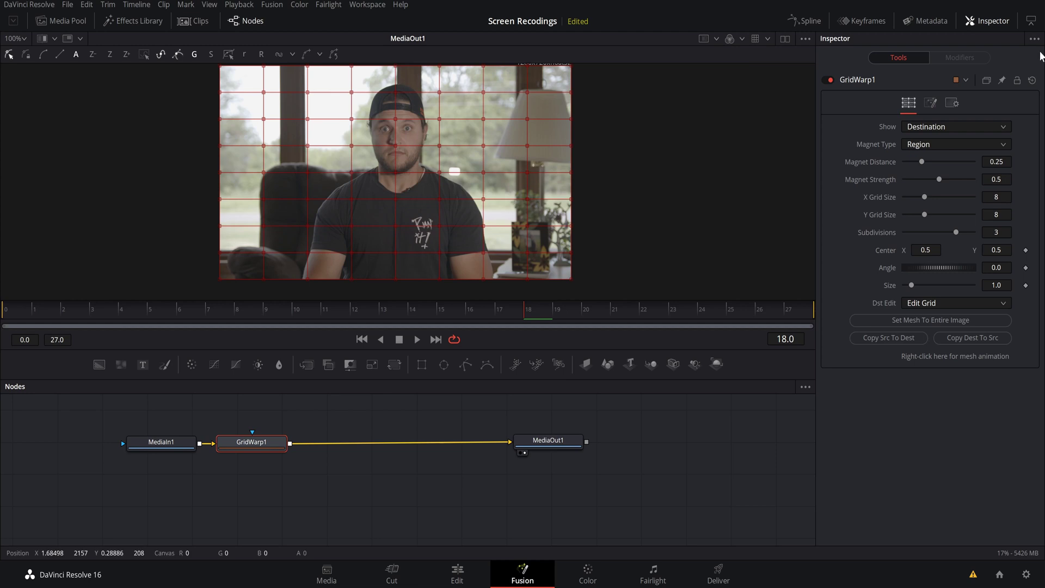
click(989, 124)
click(976, 141)
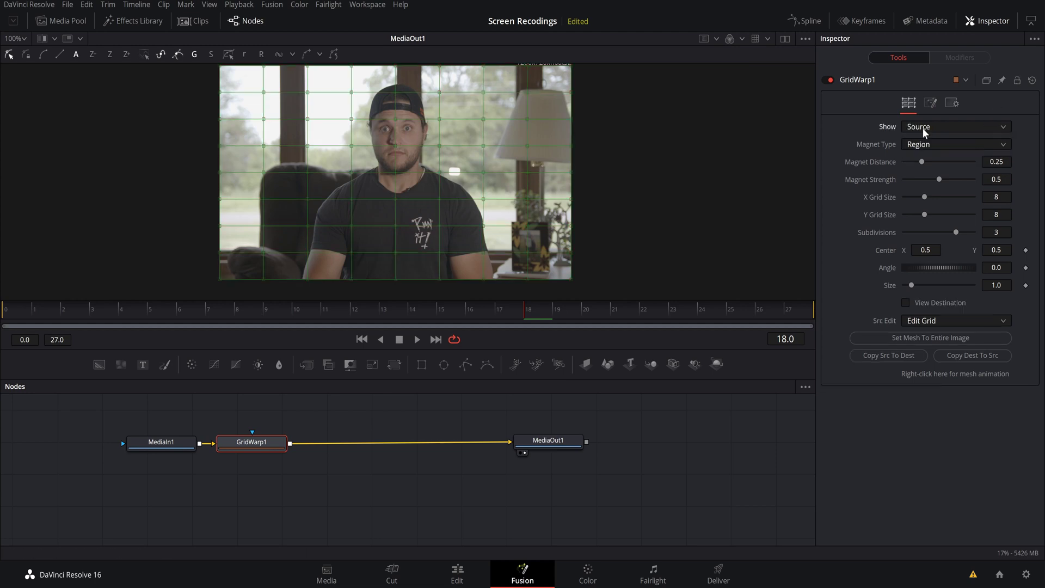
click(985, 21)
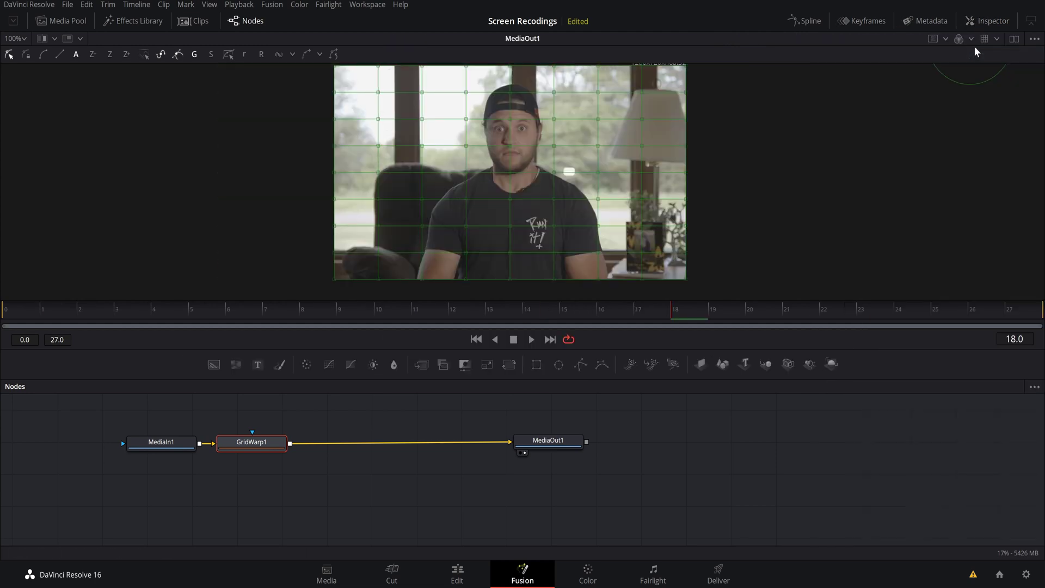
click(994, 22)
click(904, 129)
click(922, 158)
click(923, 130)
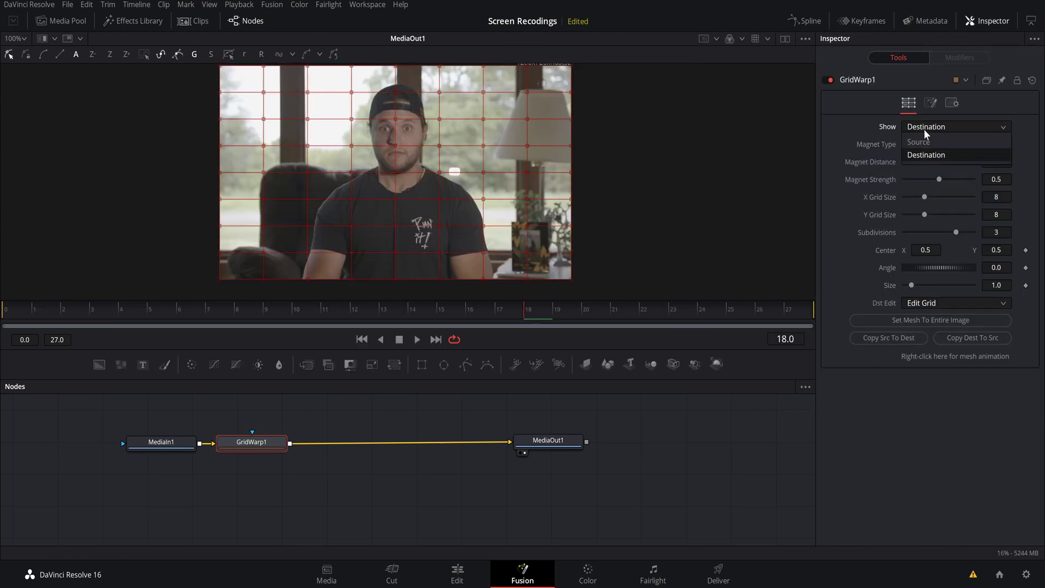
click(920, 144)
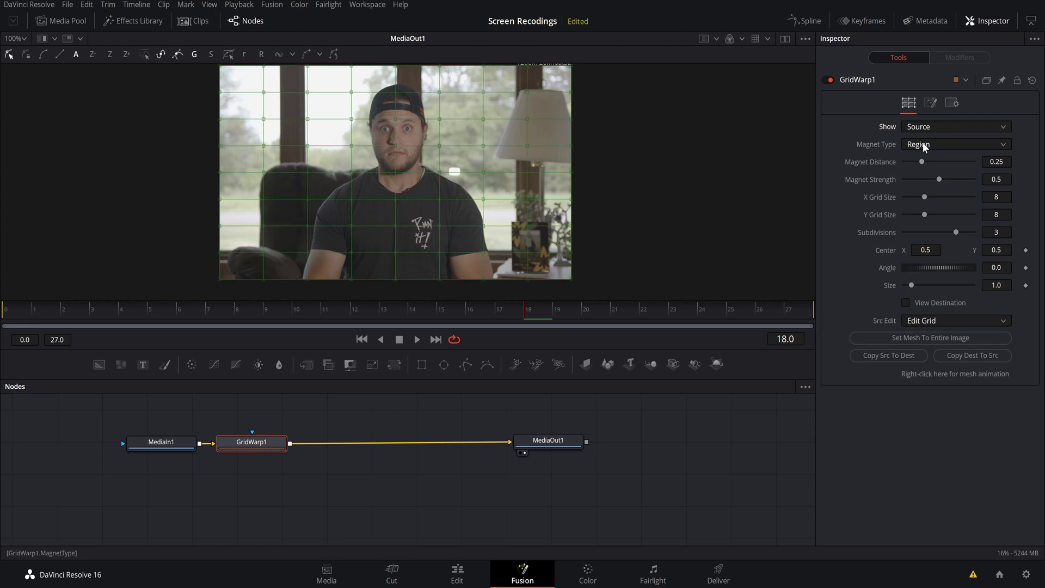
click(923, 145)
click(921, 161)
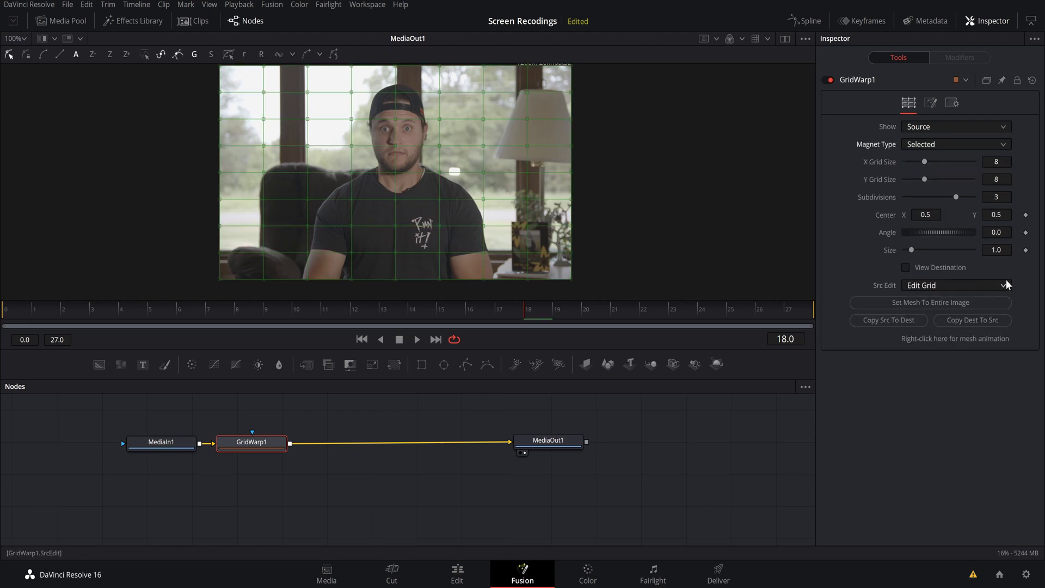
Shrink the source grid to a size of 0.114 and move all its points over the man's right eye
drag(912, 250, 905, 250)
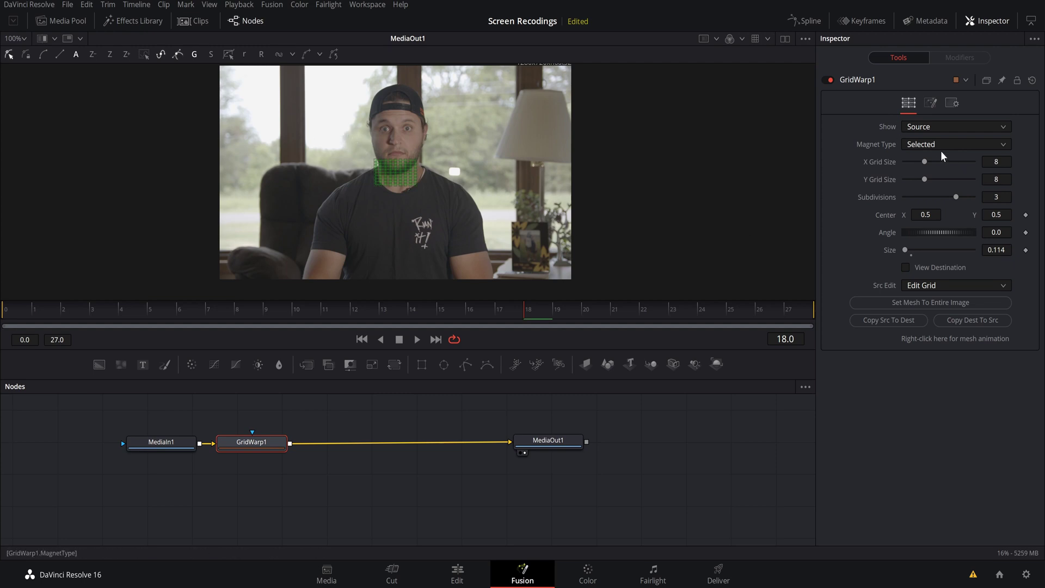
drag(334, 133, 464, 207)
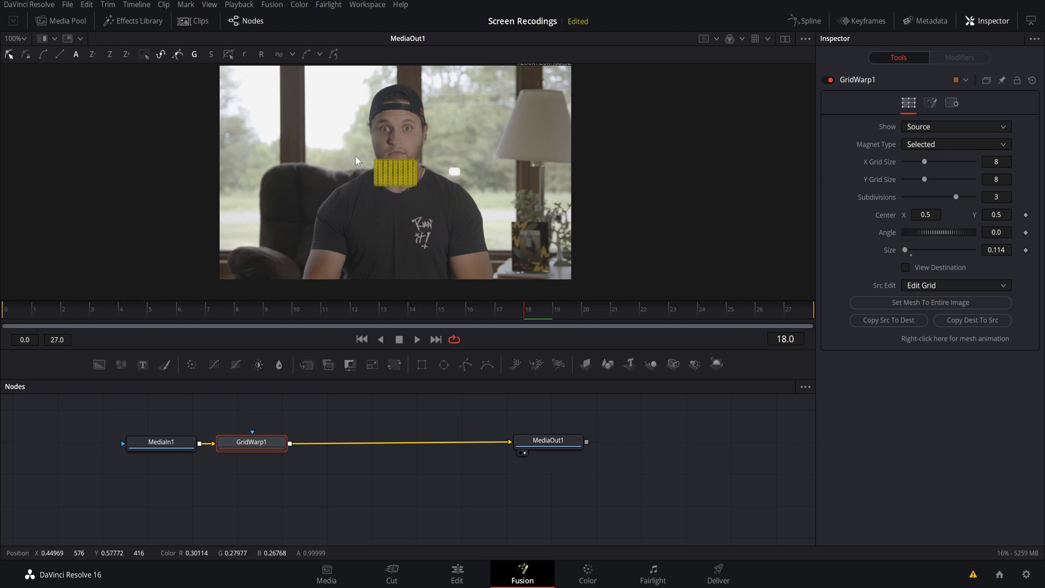
scroll(383, 150, up, 10)
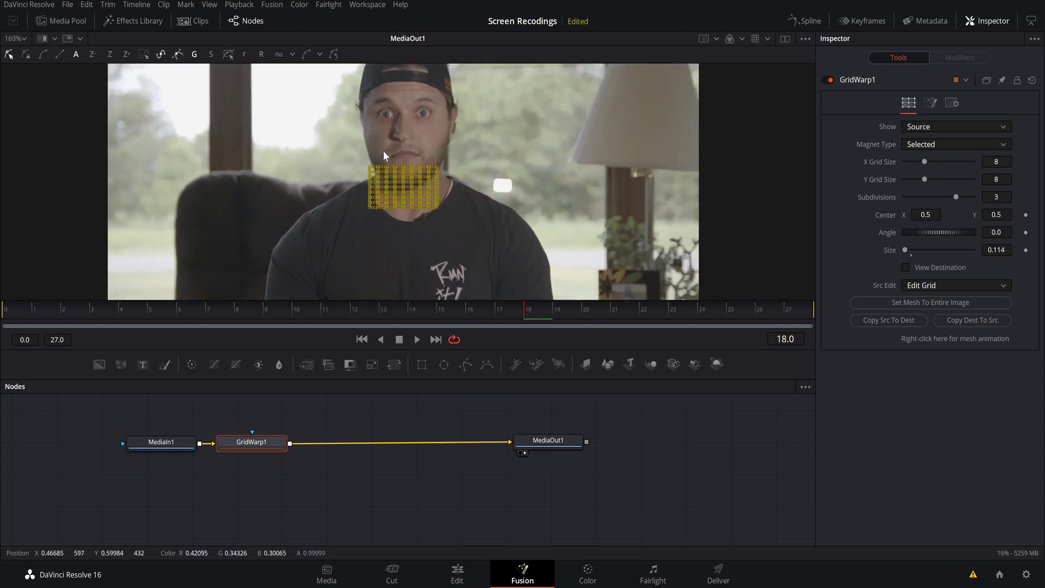
scroll(384, 153, up, 3)
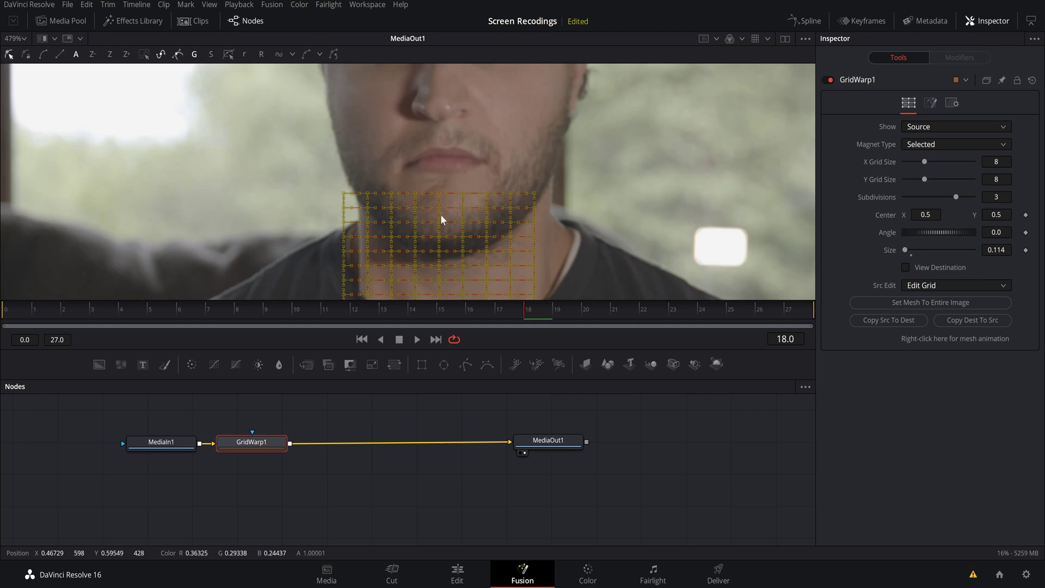
drag(439, 194, 400, 129)
drag(389, 164, 449, 177)
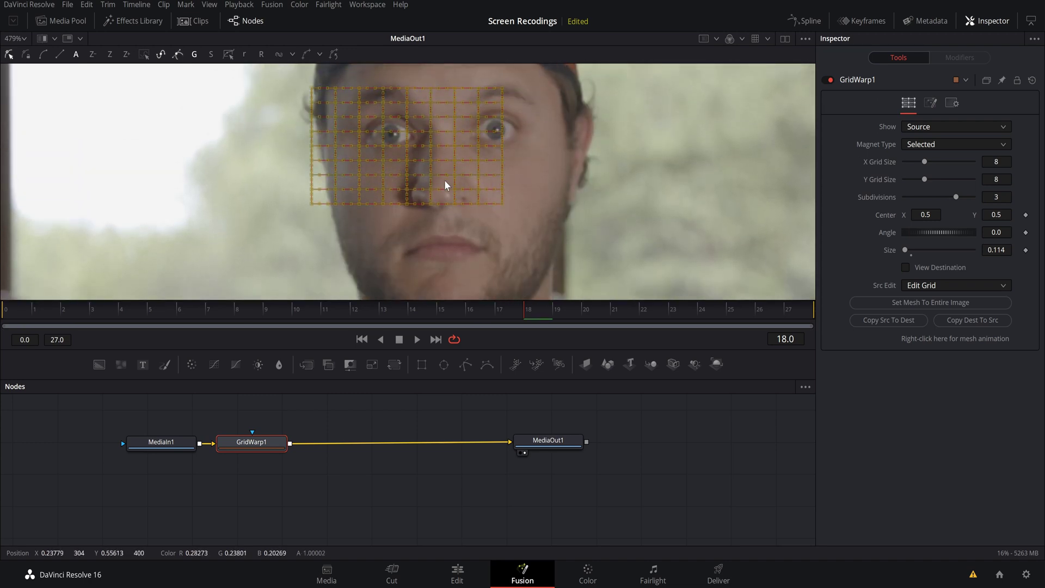
drag(406, 97, 390, 85)
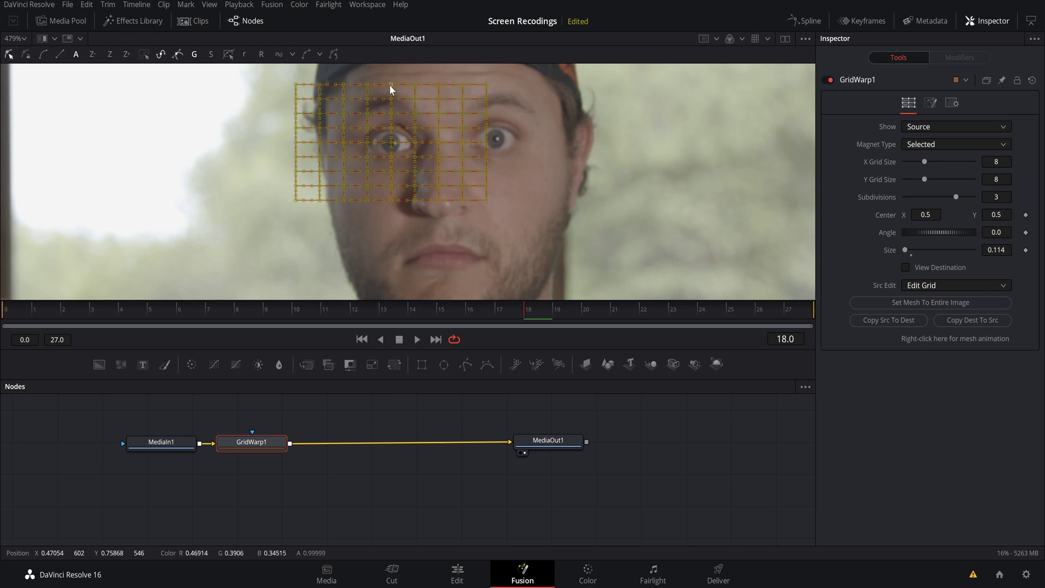
drag(390, 84, 401, 83)
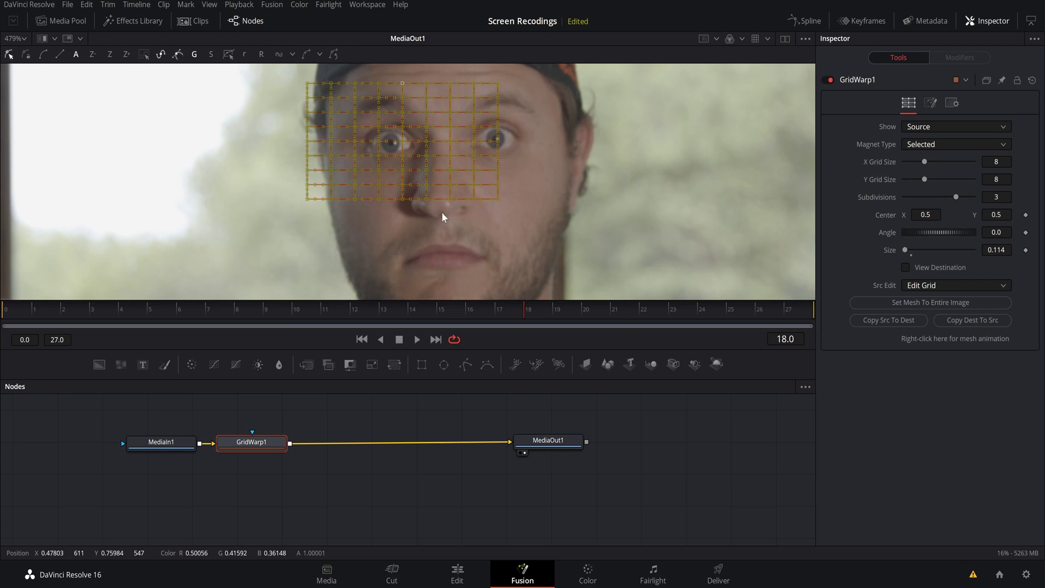
click(541, 242)
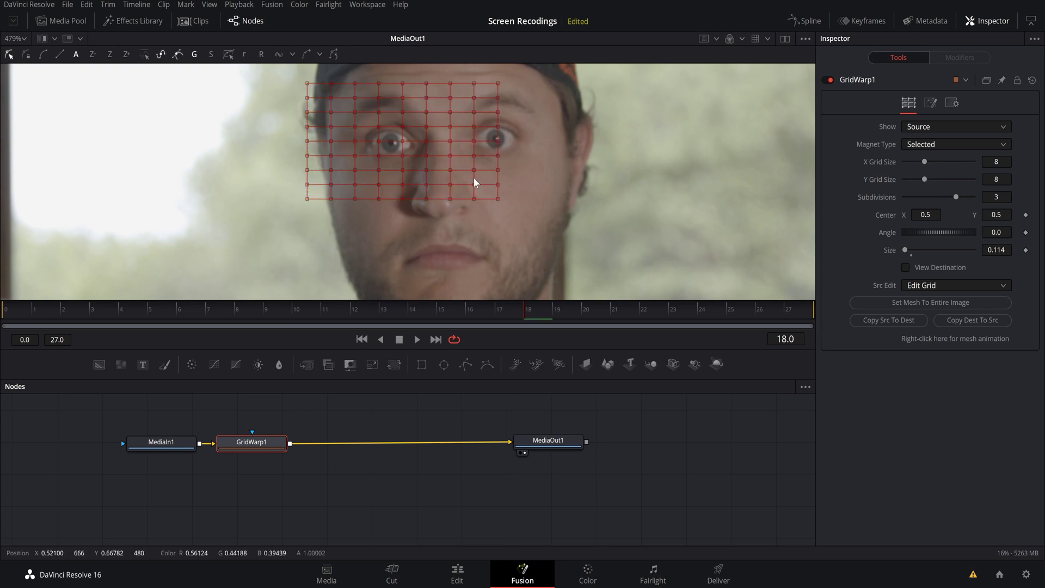
scroll(474, 180, down, 2)
scroll(473, 180, down, 5)
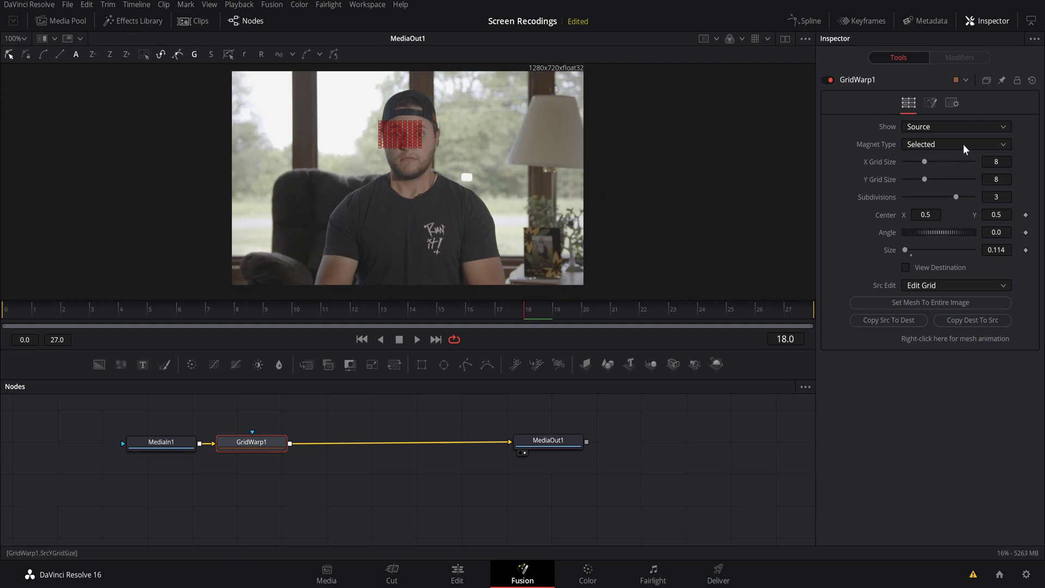
Show the Destination grid with the source grid copied to it, and turn off GridWarp1's Black Background render option
click(934, 129)
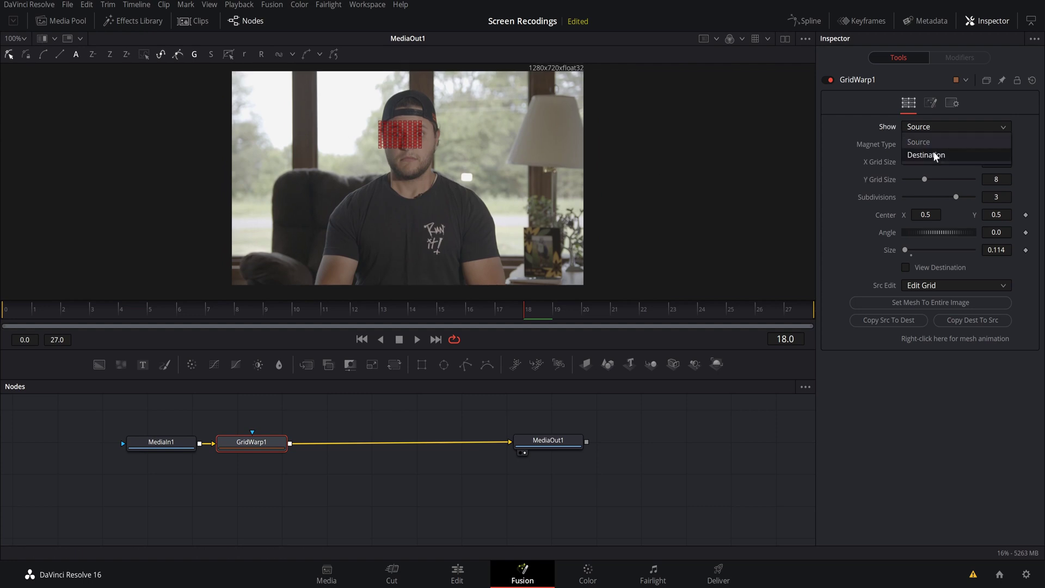
click(934, 155)
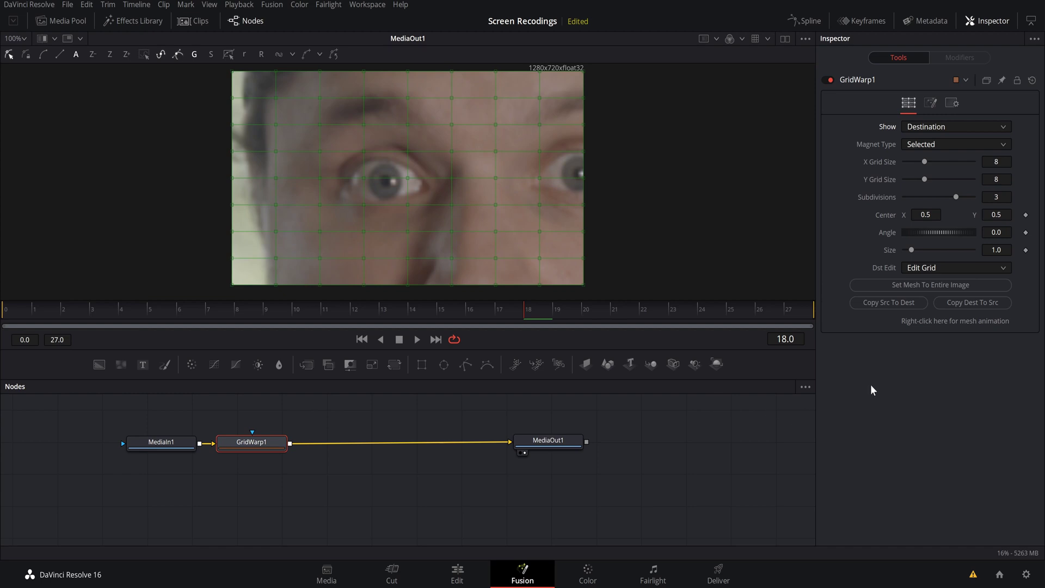
click(874, 303)
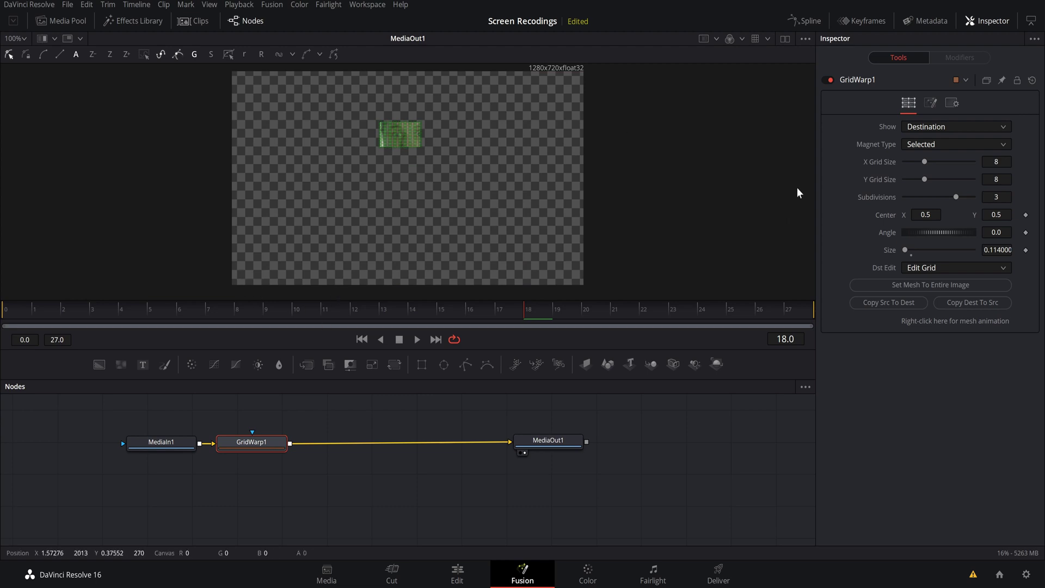
click(928, 104)
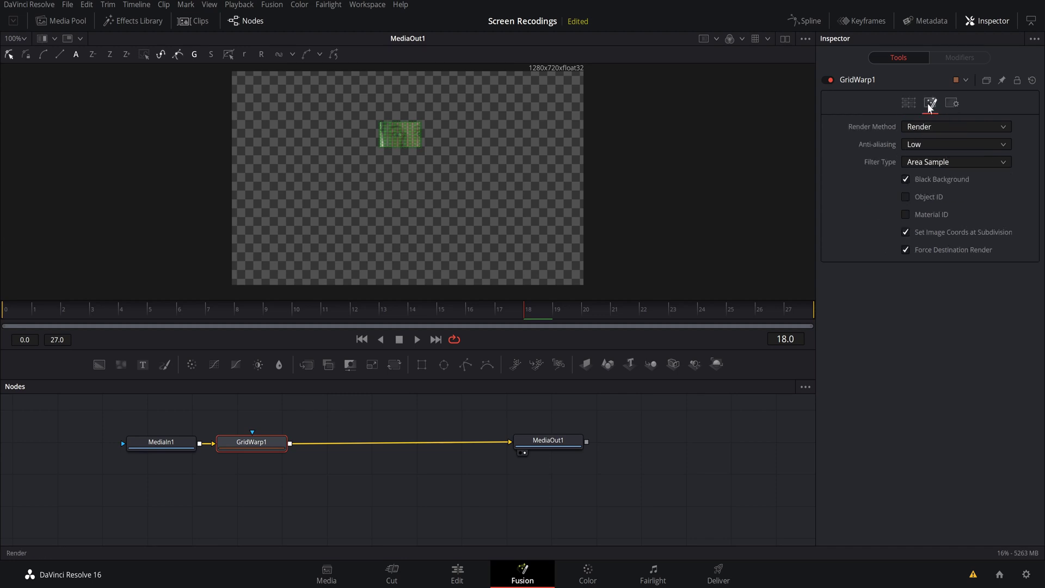
click(906, 181)
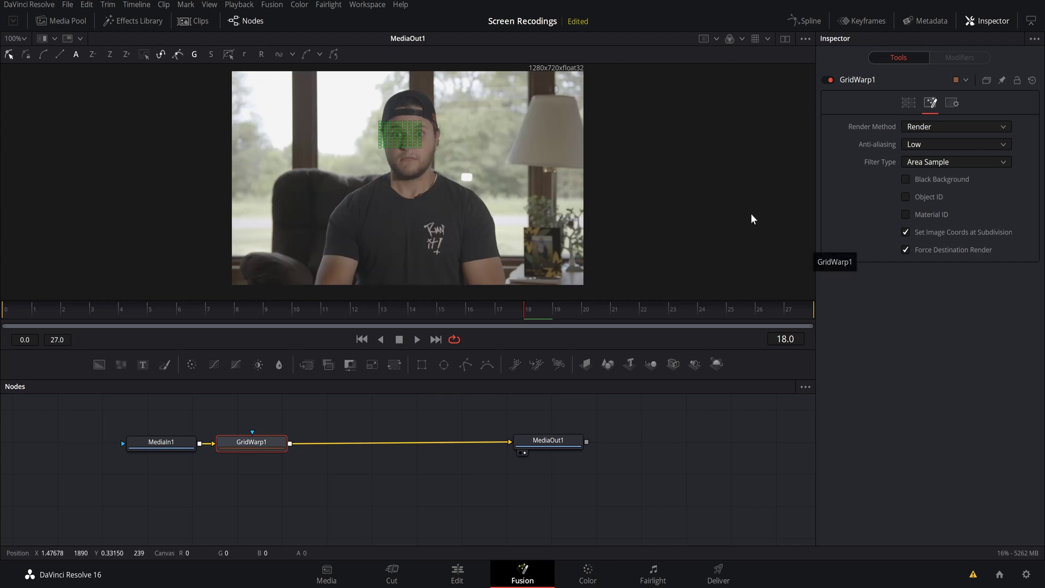
Modify the Center of GridWarp1's destination grid with a Tracker position modifier
click(909, 103)
scroll(412, 125, up, 5)
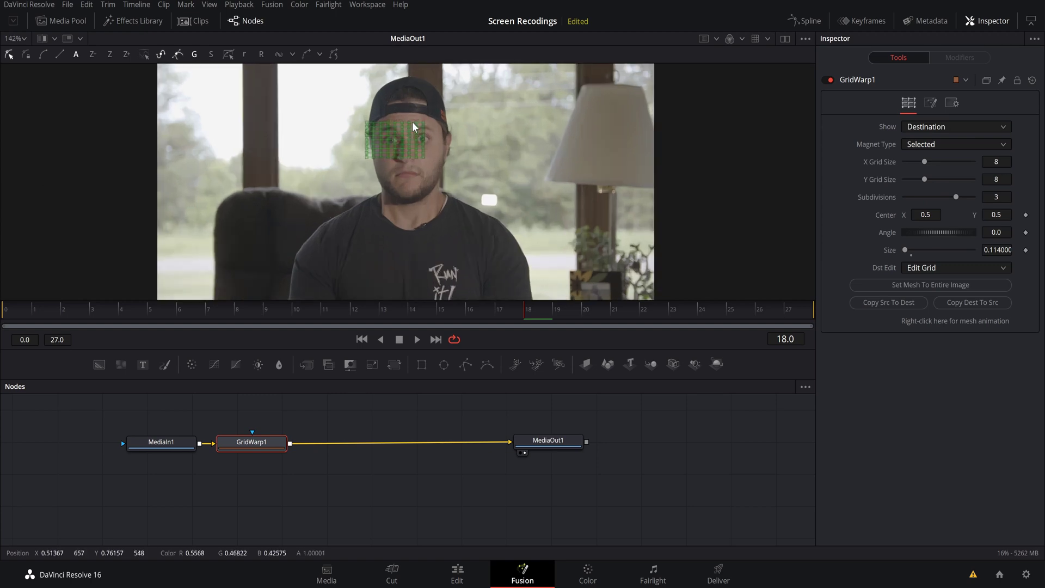
scroll(411, 124, up, 1)
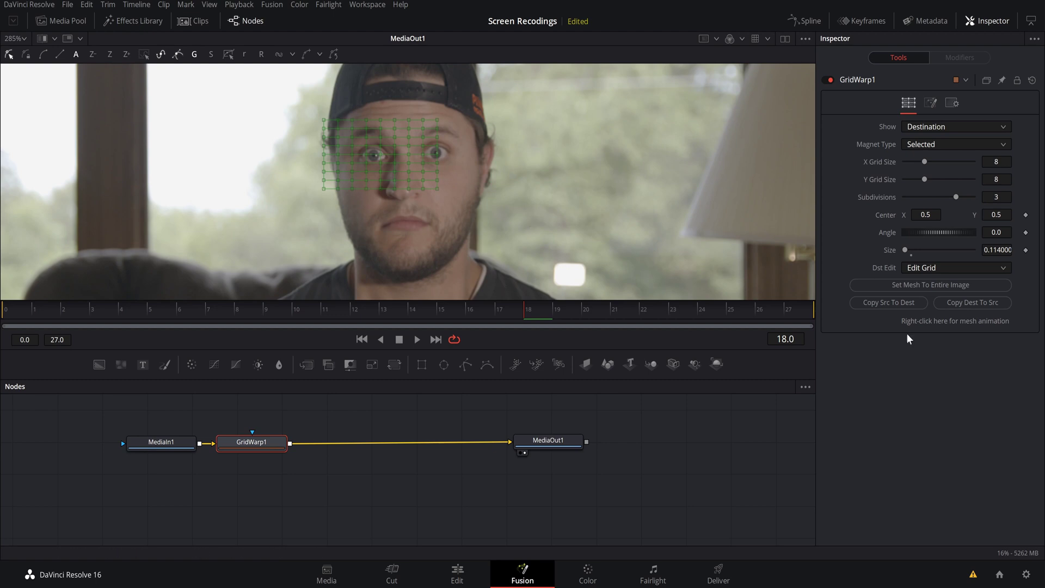
right_click(883, 218)
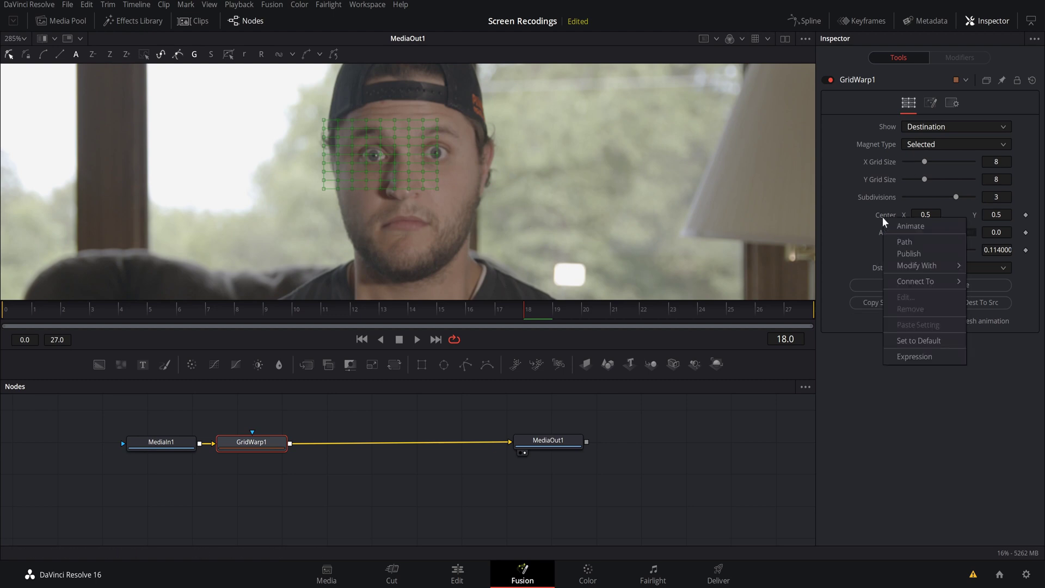
mouse_move(905, 267)
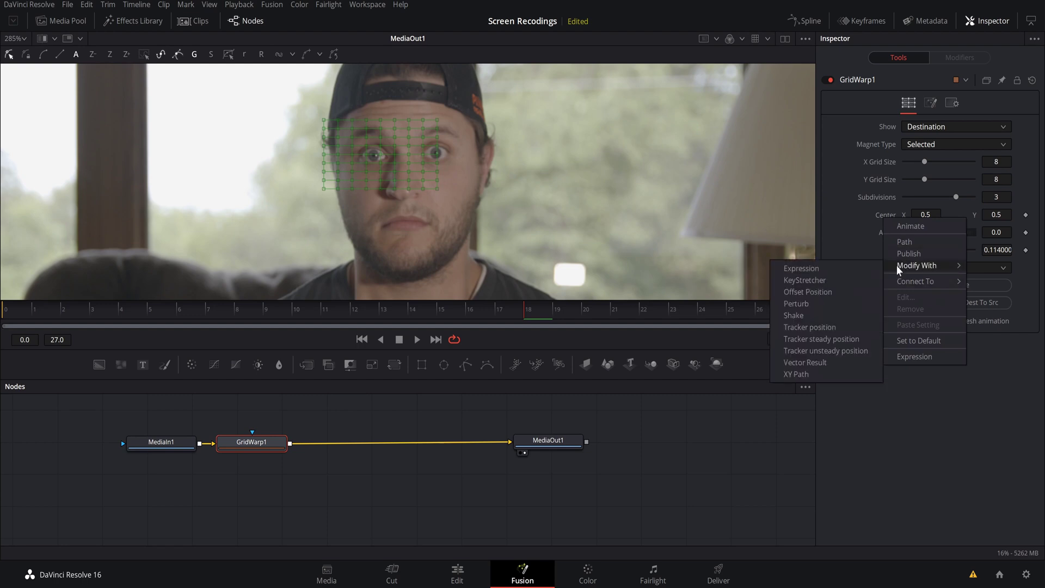
click(837, 327)
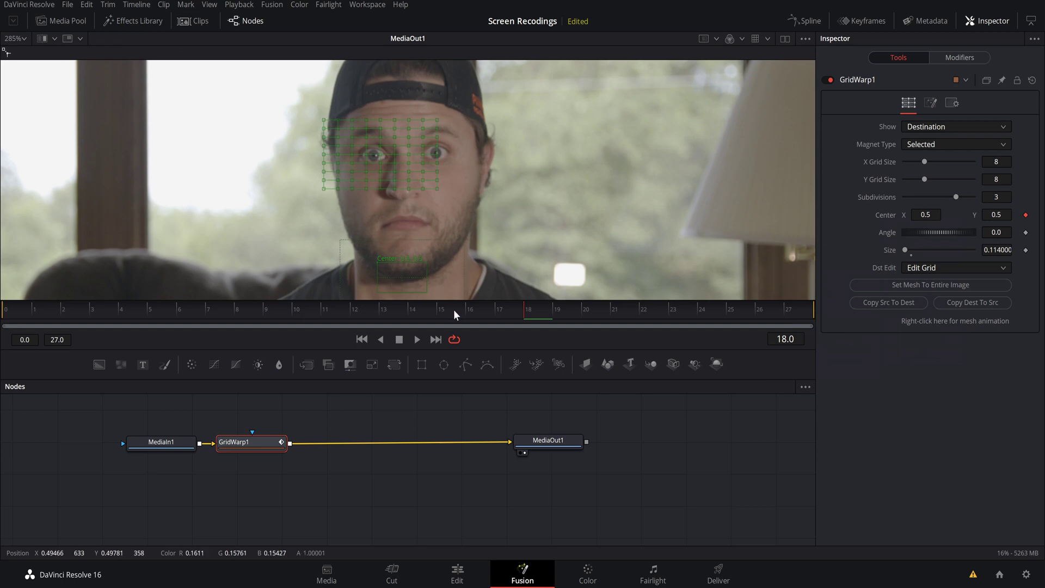
Move the tracker's pattern box from its default place near the chin onto the man's right eye
scroll(381, 247, down, 1)
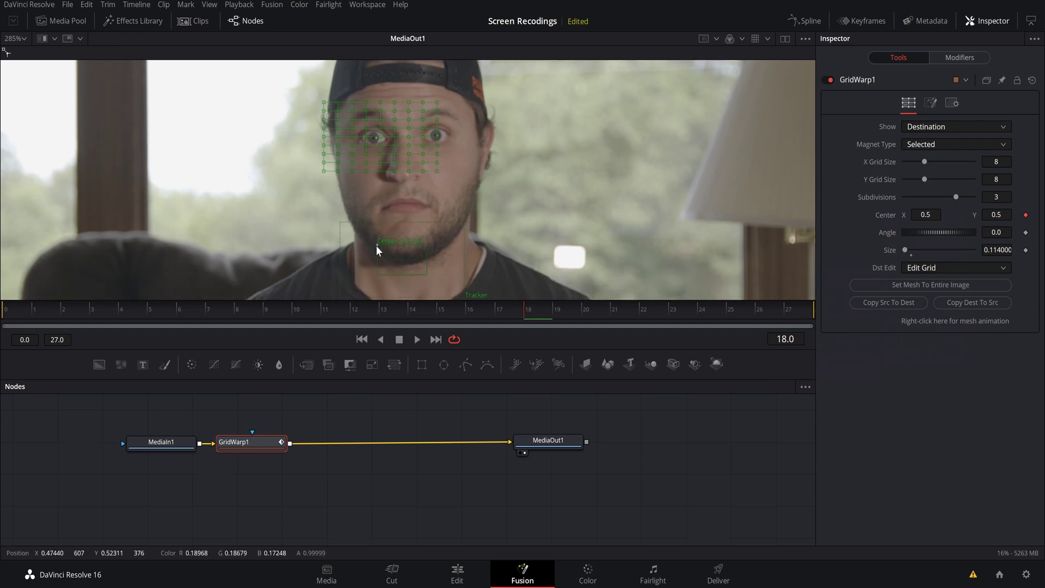
scroll(377, 246, up, 5)
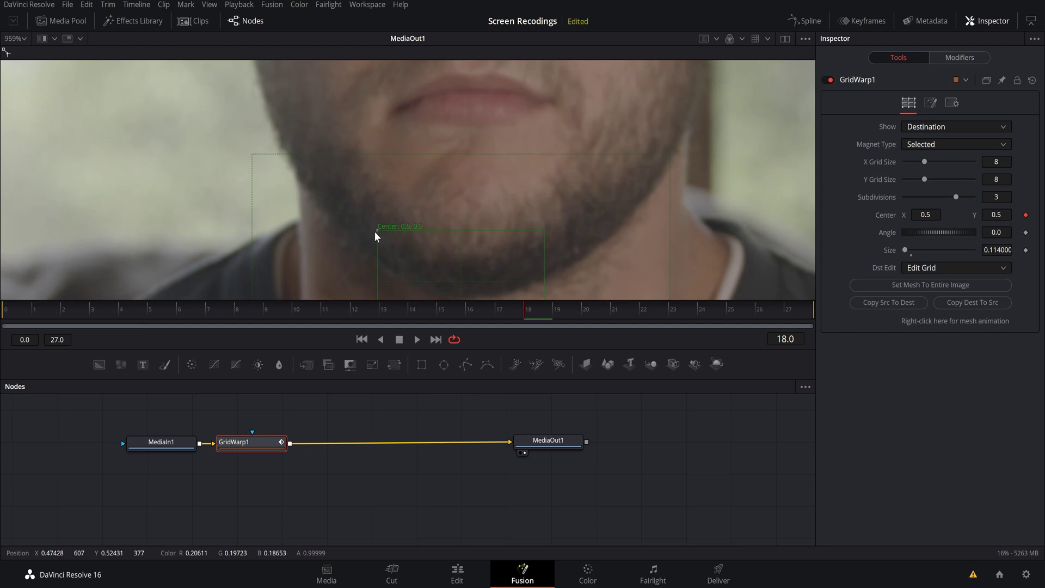
scroll(375, 231, down, 6)
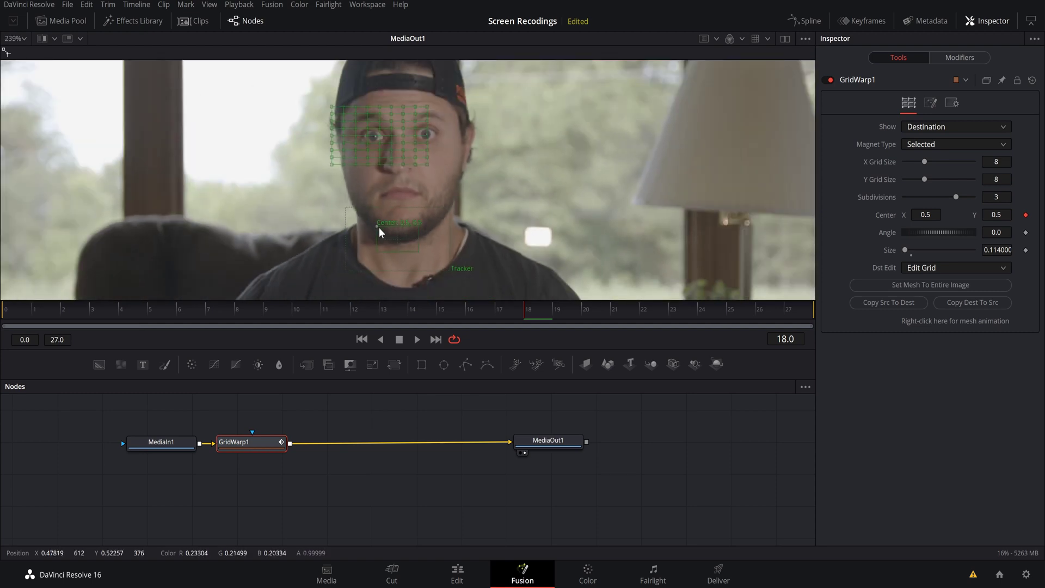
drag(378, 227, 340, 112)
scroll(360, 131, up, 1)
scroll(360, 133, up, 2)
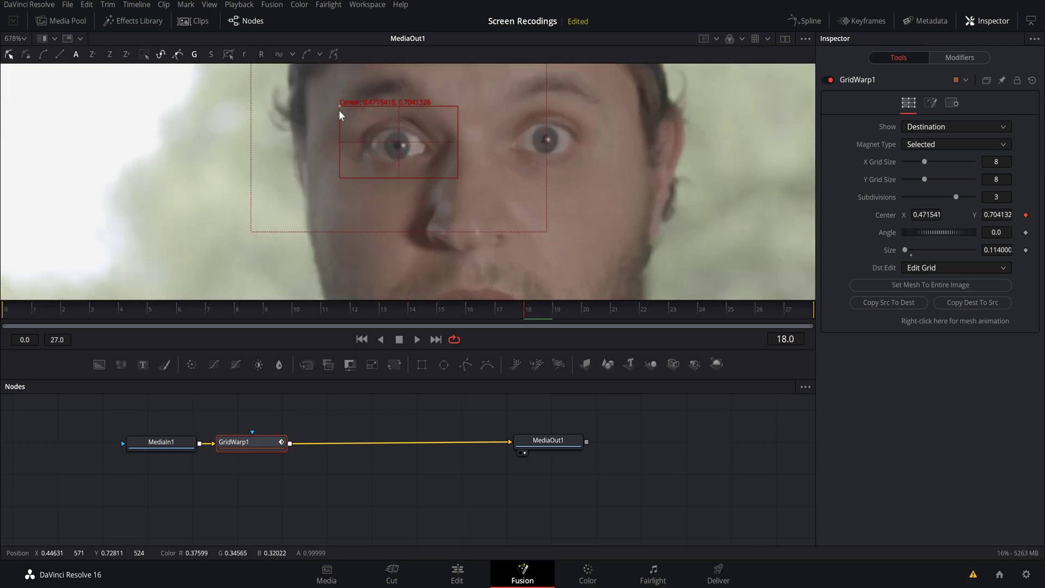
scroll(429, 151, down, 1)
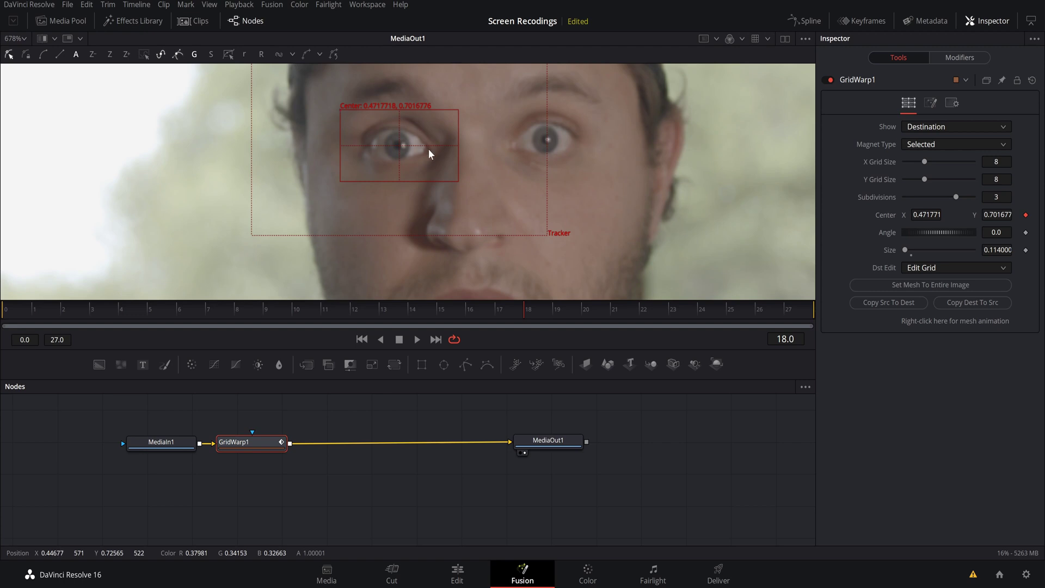
scroll(429, 151, down, 2)
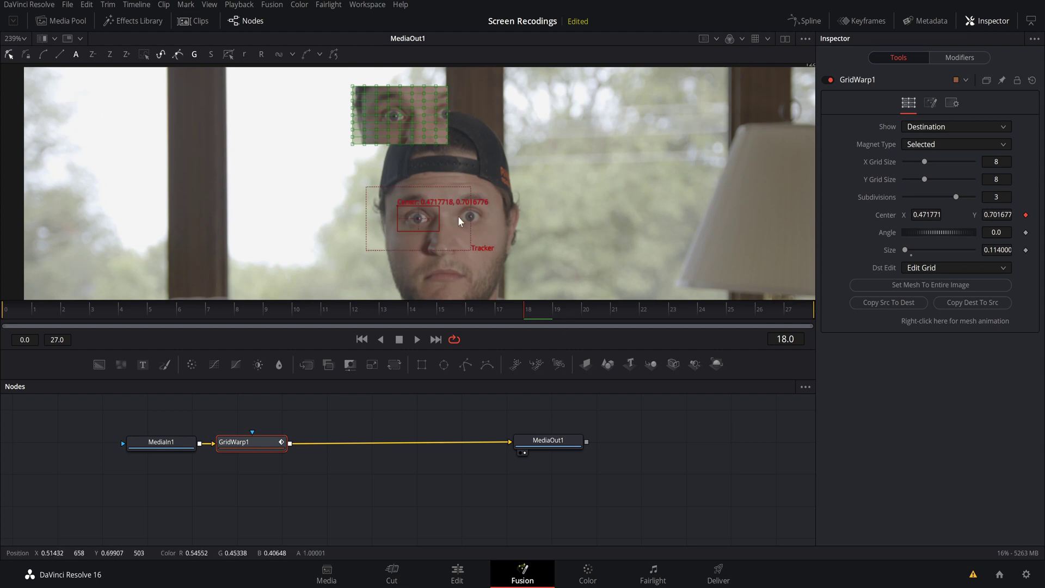
At frame 0, realign the tracker box with the man's right eye and track it forward to frame 27
click(950, 59)
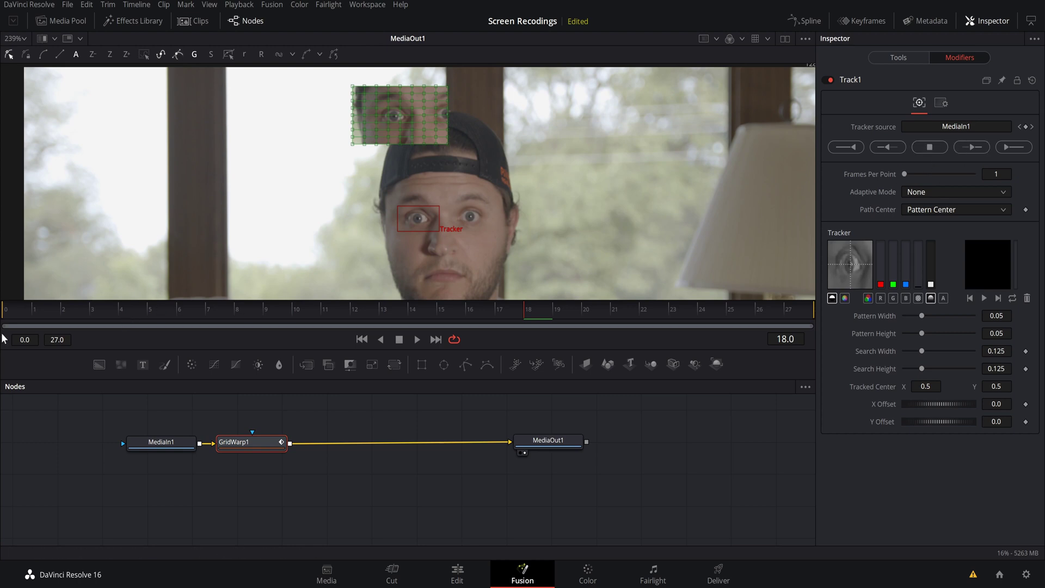
click(7, 314)
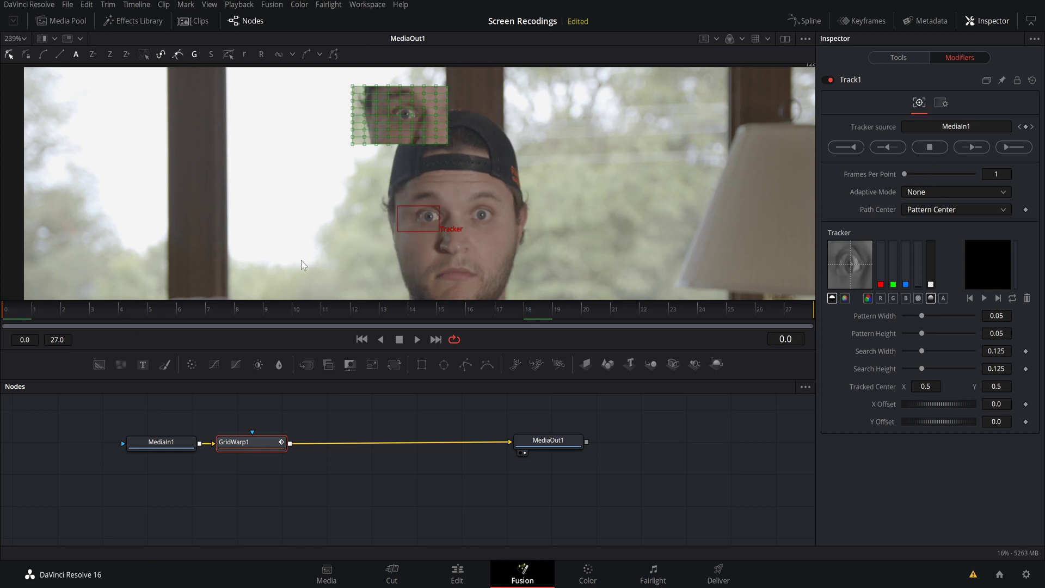
mouse_move(396, 206)
drag(396, 205, 408, 203)
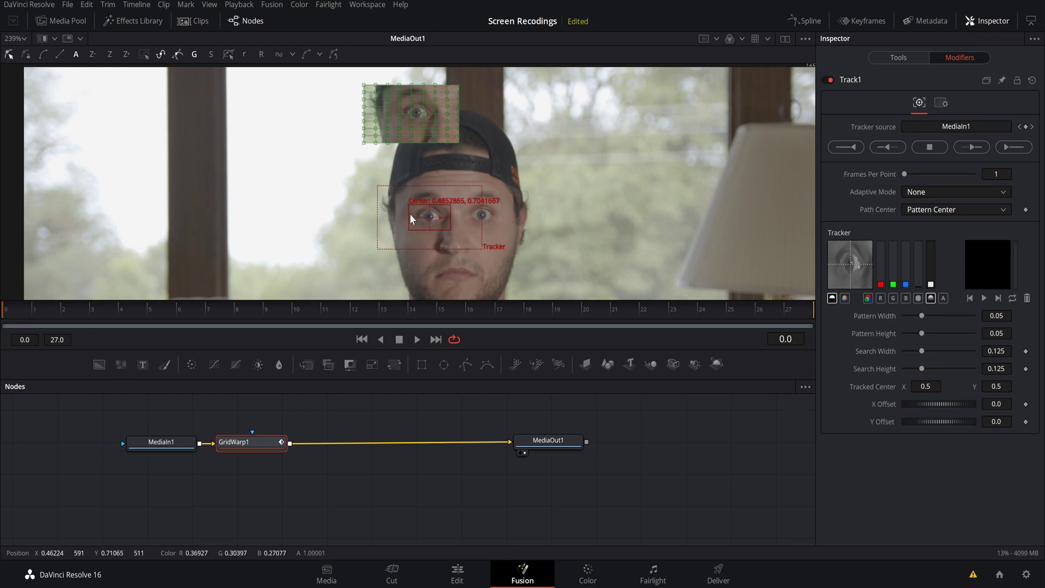
click(970, 149)
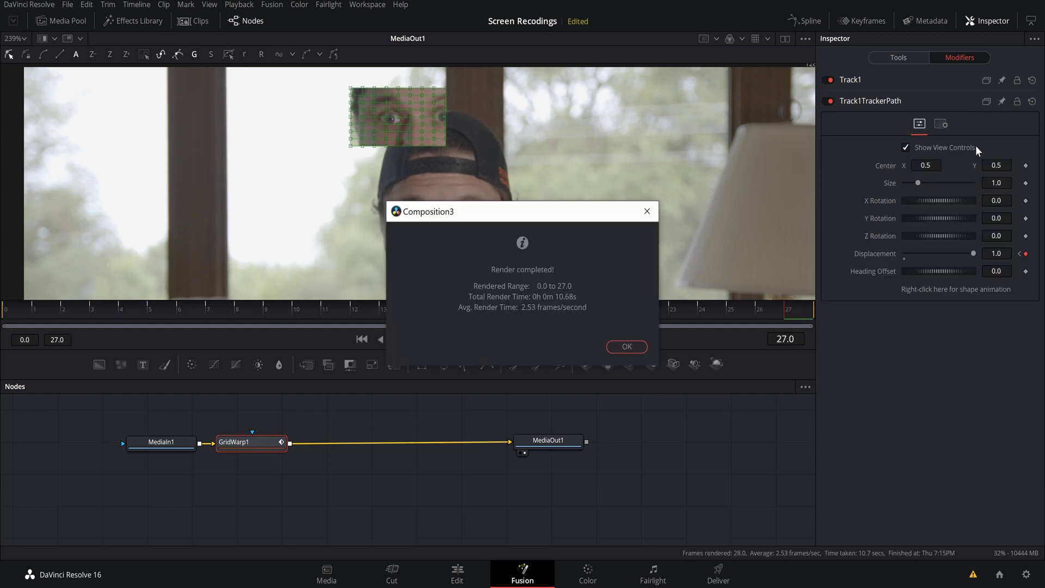
click(629, 347)
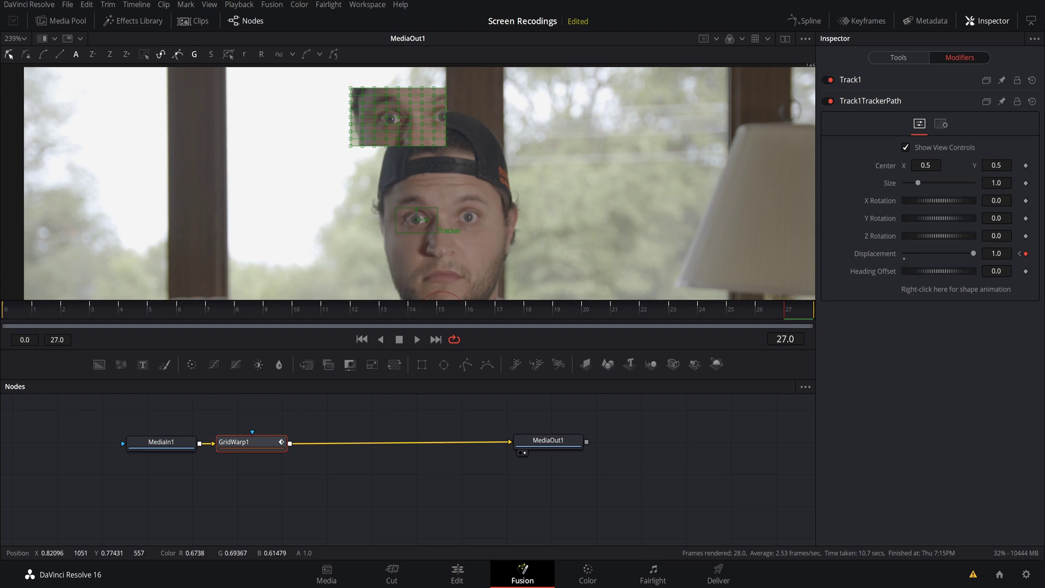
Set Track1's X Offset to 0.0309 and Y Offset to -0.1942 to bring the grid back over the man's right eye
click(848, 79)
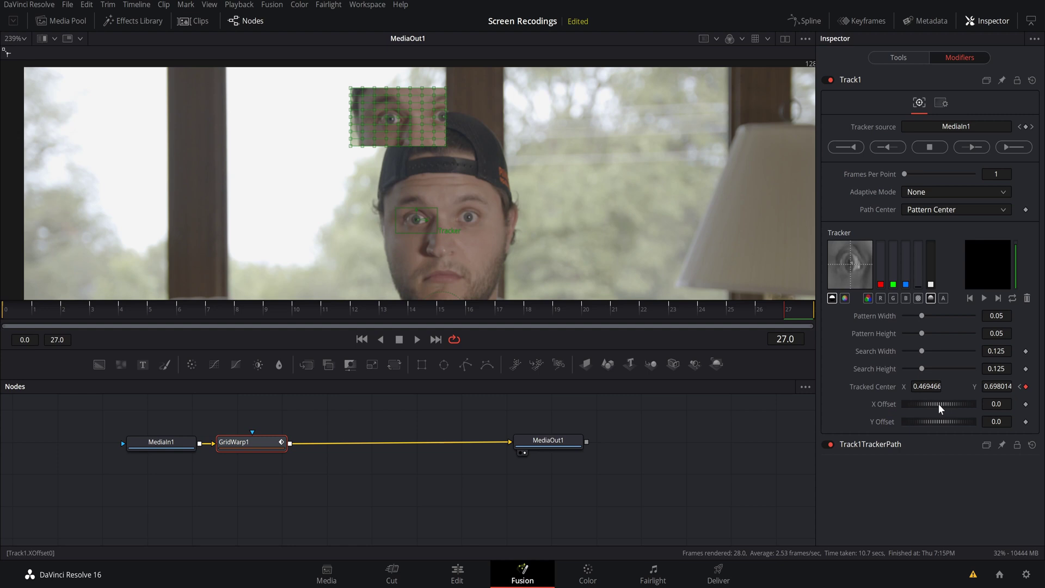
drag(940, 403, 864, 471)
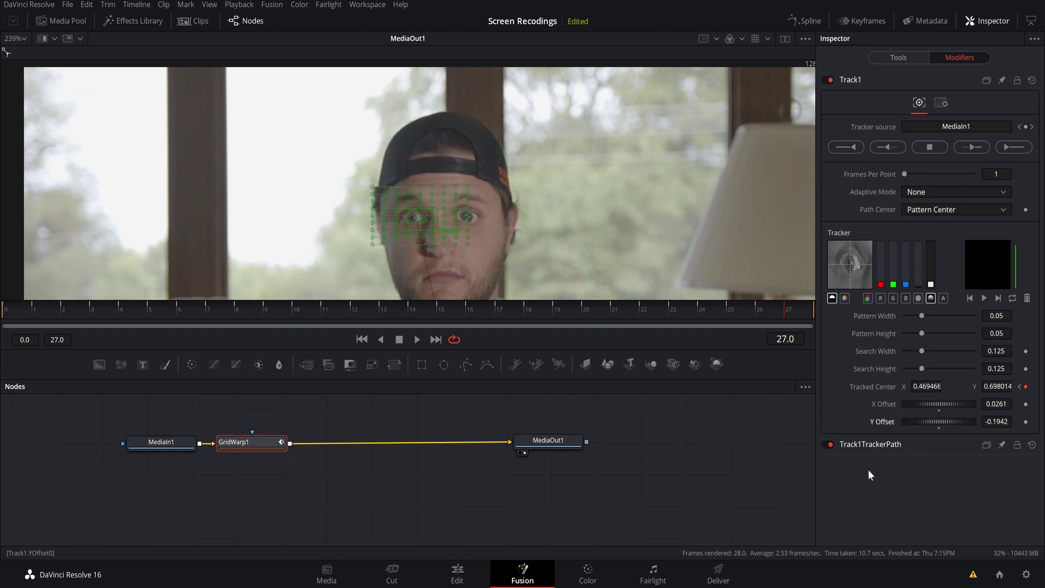
scroll(489, 243, up, 2)
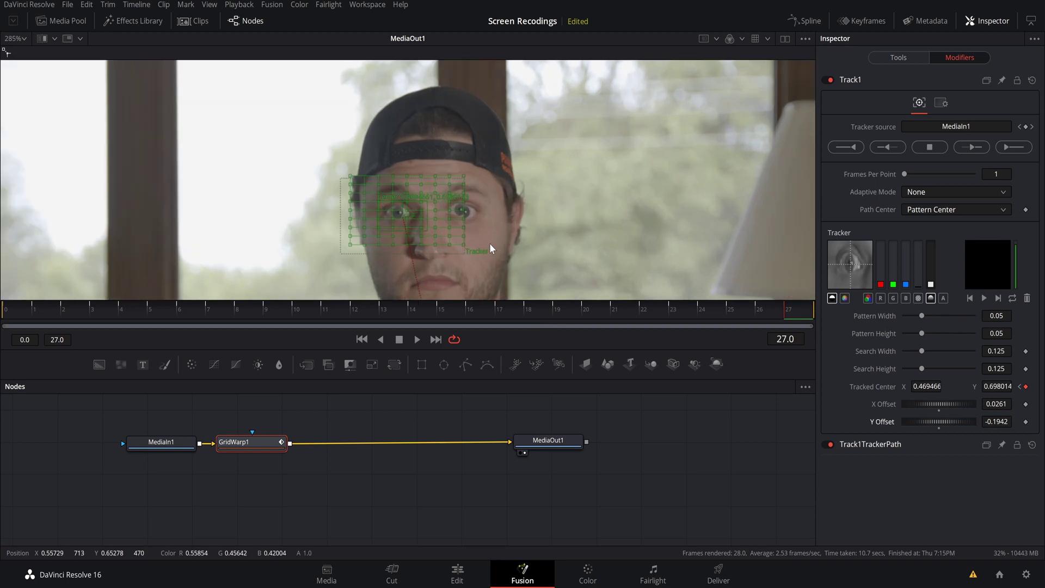
scroll(489, 243, up, 1)
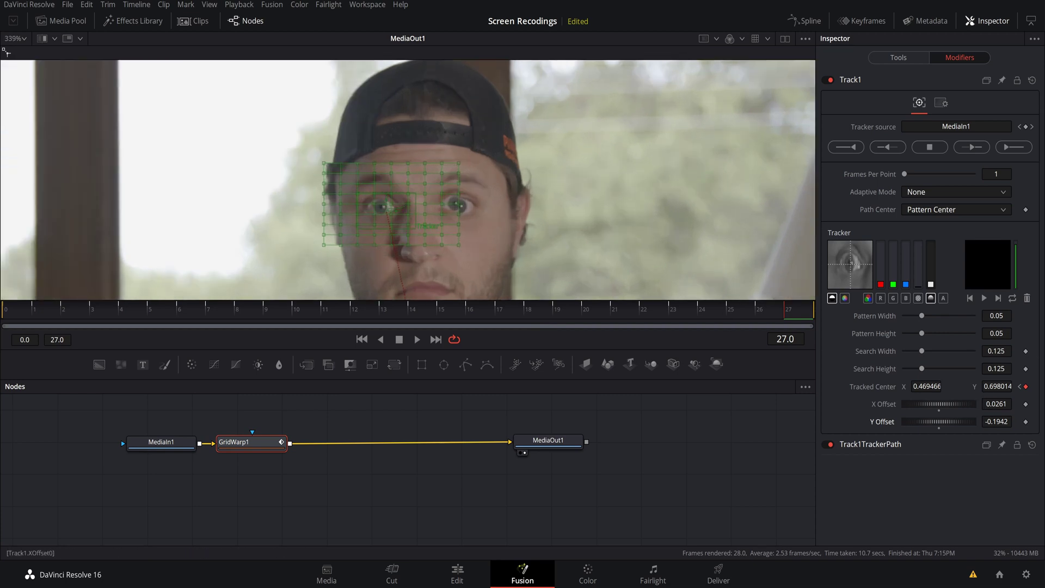
drag(939, 404, 949, 404)
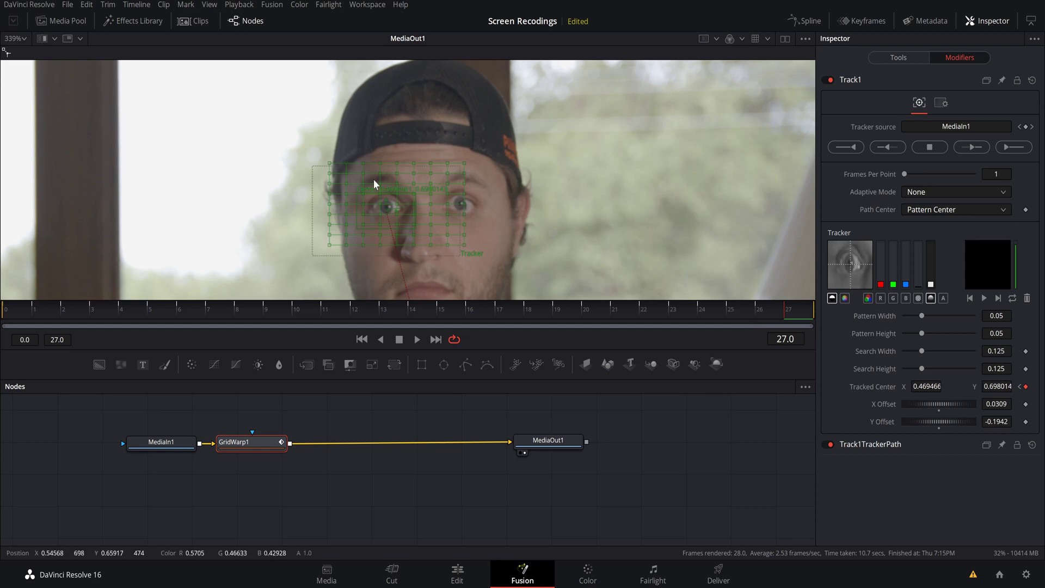
scroll(376, 174, up, 2)
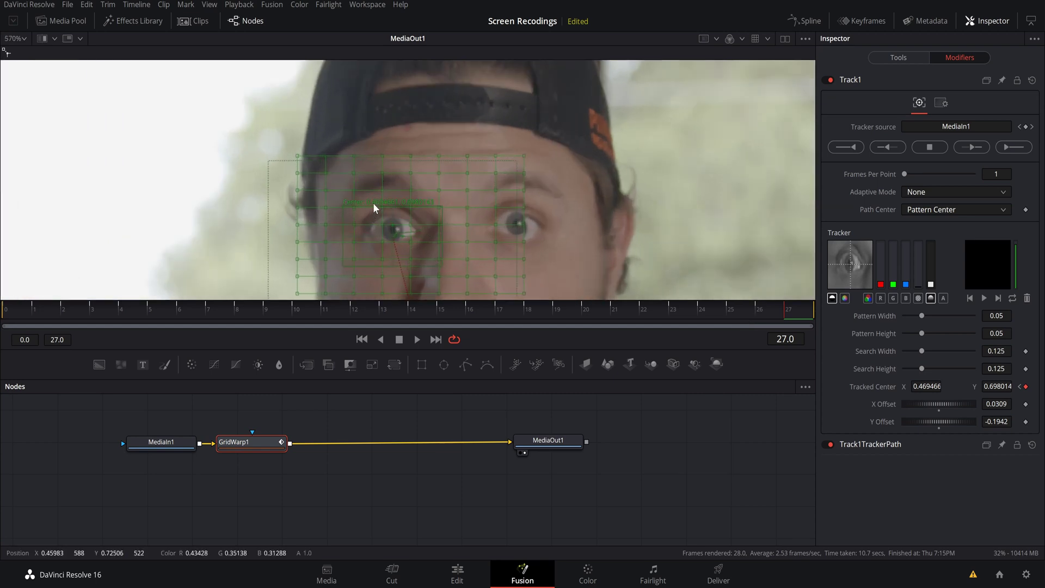
scroll(373, 202, down, 1)
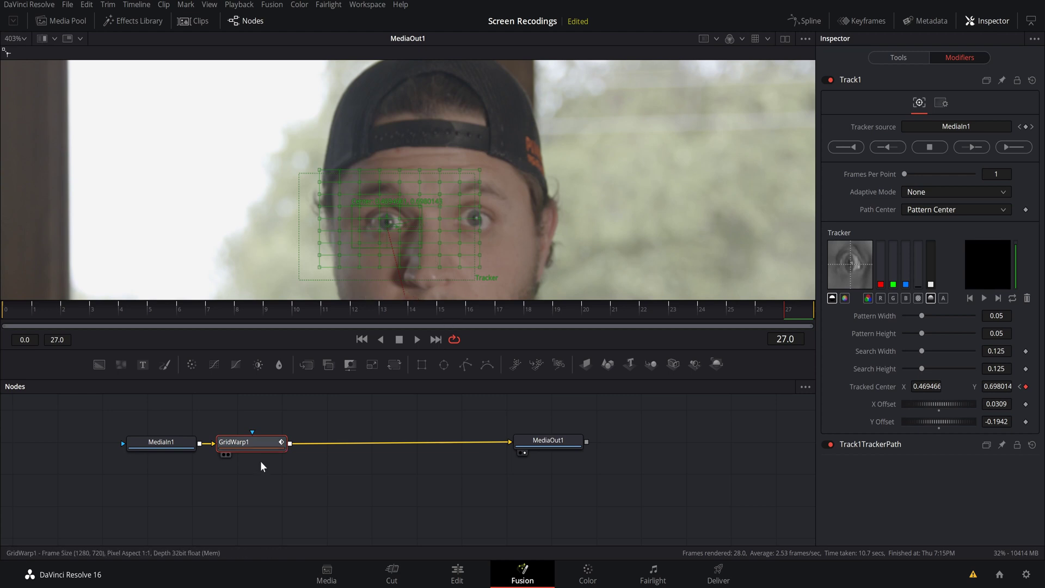
Move the GridWarp1 node farther from MediaIn1 and push the destination grid points above and on the nose side of the right eye outward
drag(259, 439, 316, 440)
scroll(423, 214, down, 2)
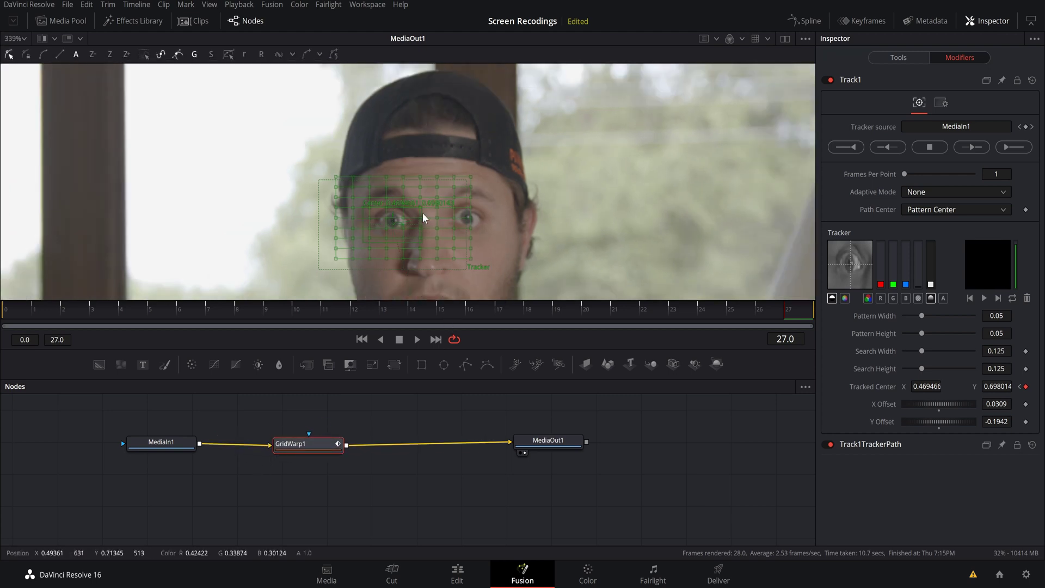
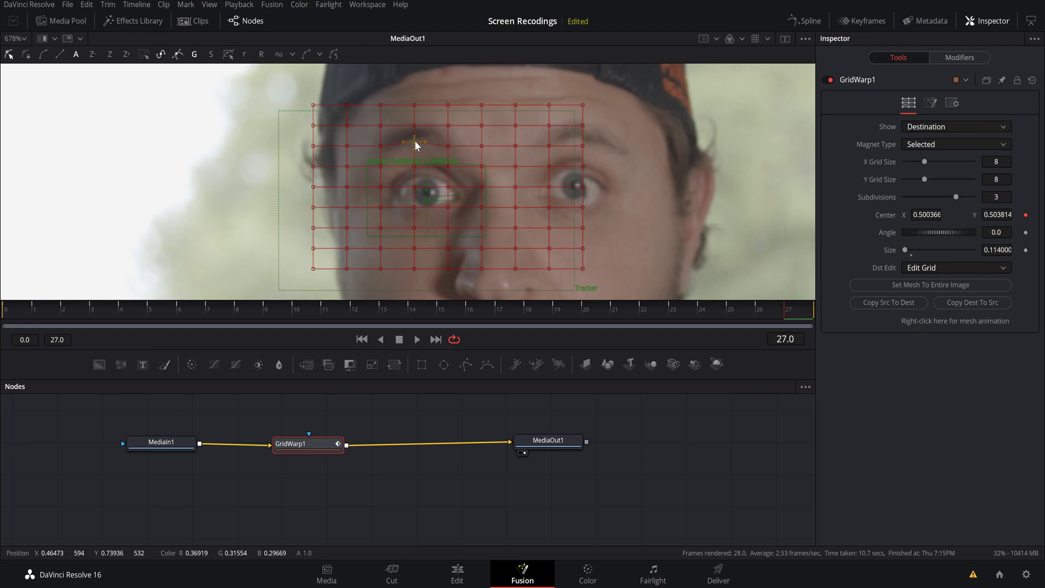
click(449, 146)
click(414, 141)
click(381, 146)
click(483, 165)
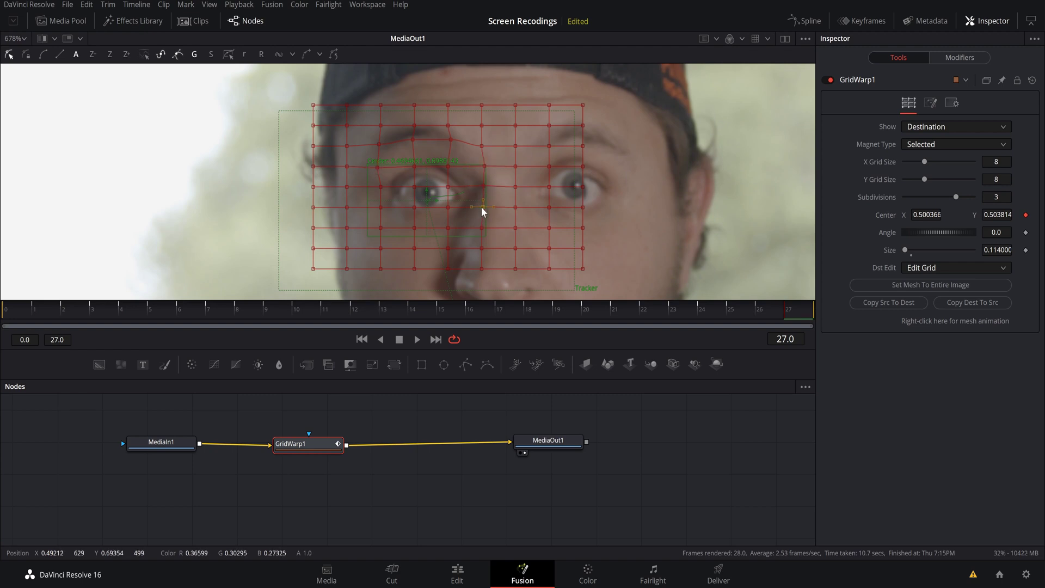
Push the destination grid points below the right eye and on its temple side outward into a rounded outline
click(447, 228)
click(413, 227)
click(381, 229)
drag(380, 207, 375, 207)
Spread the inner destination grid points around the right eye's lids and iris to enlarge the eye
click(413, 167)
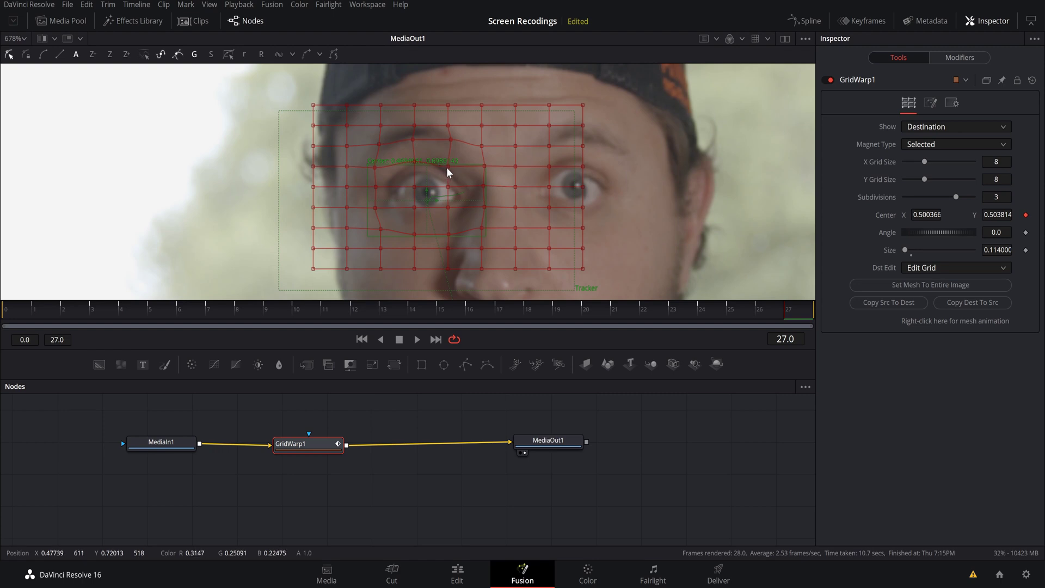
drag(450, 167, 451, 165)
click(412, 186)
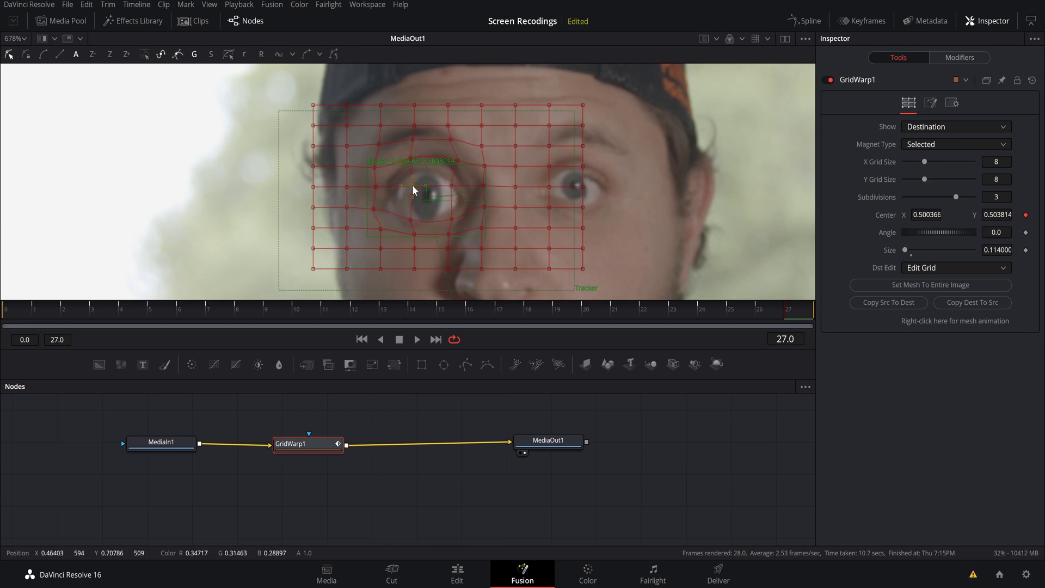
click(448, 235)
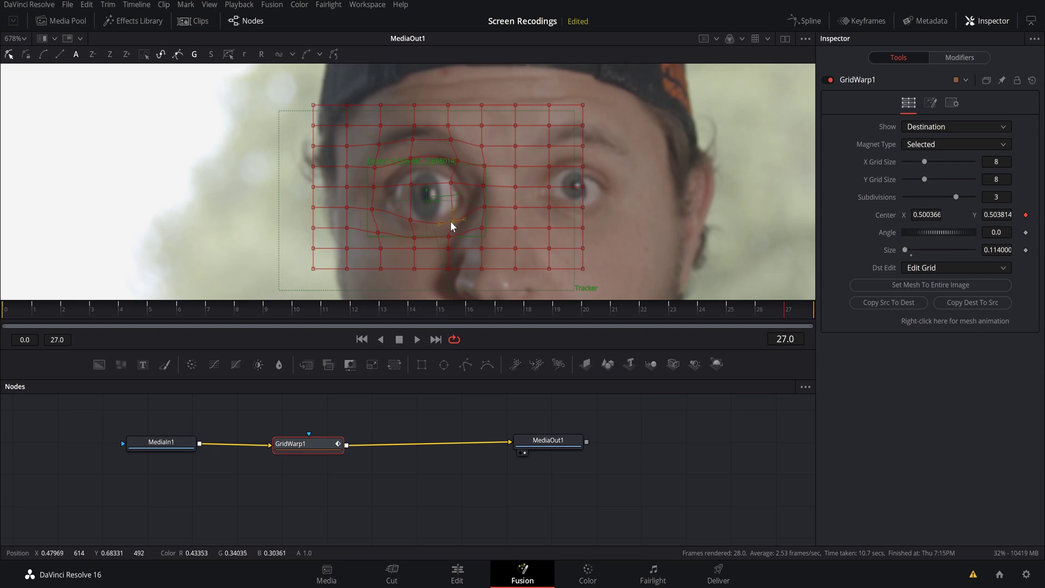
click(412, 220)
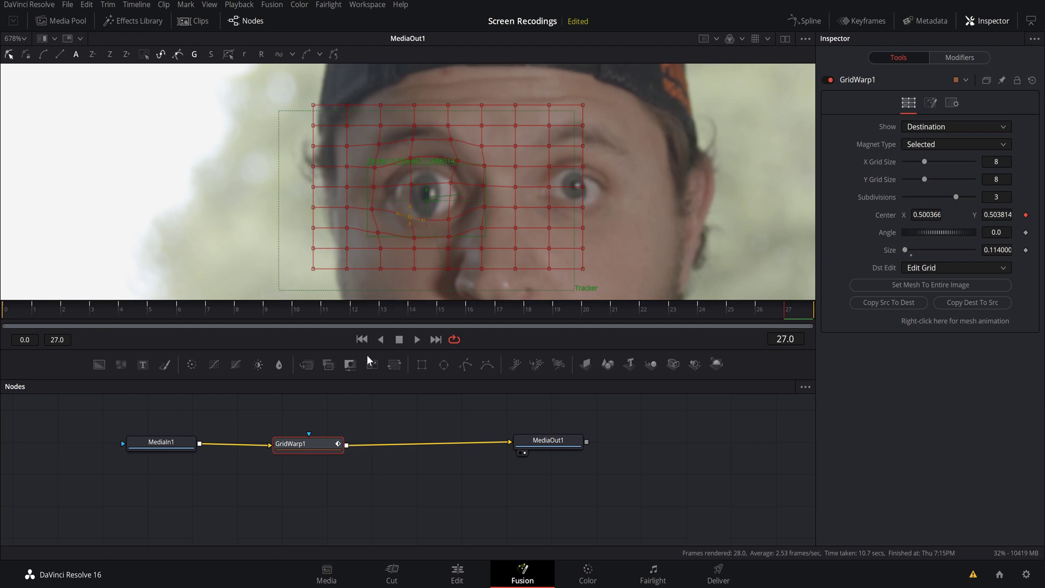
Scrub the clip from its start to frame 11 and examine how the warped grid follows the eye
key(ctrl+f)
click(24, 318)
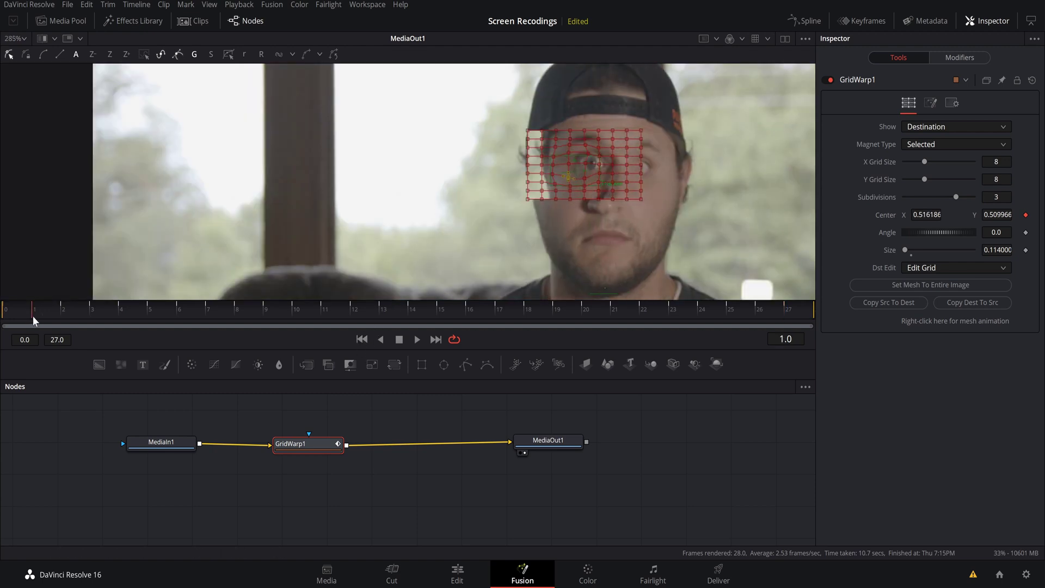
drag(66, 315, 321, 317)
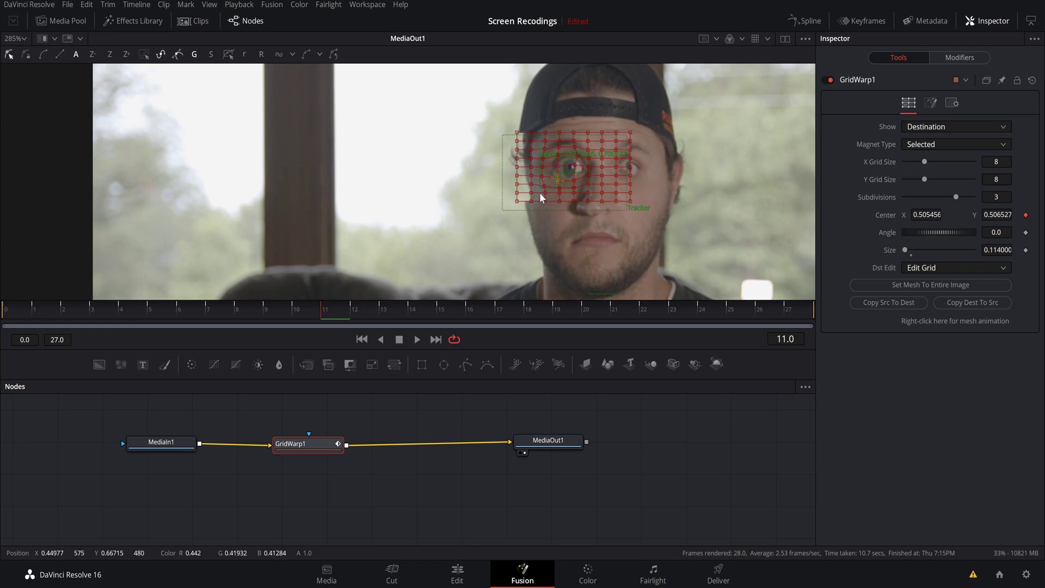
scroll(564, 199, up, 1)
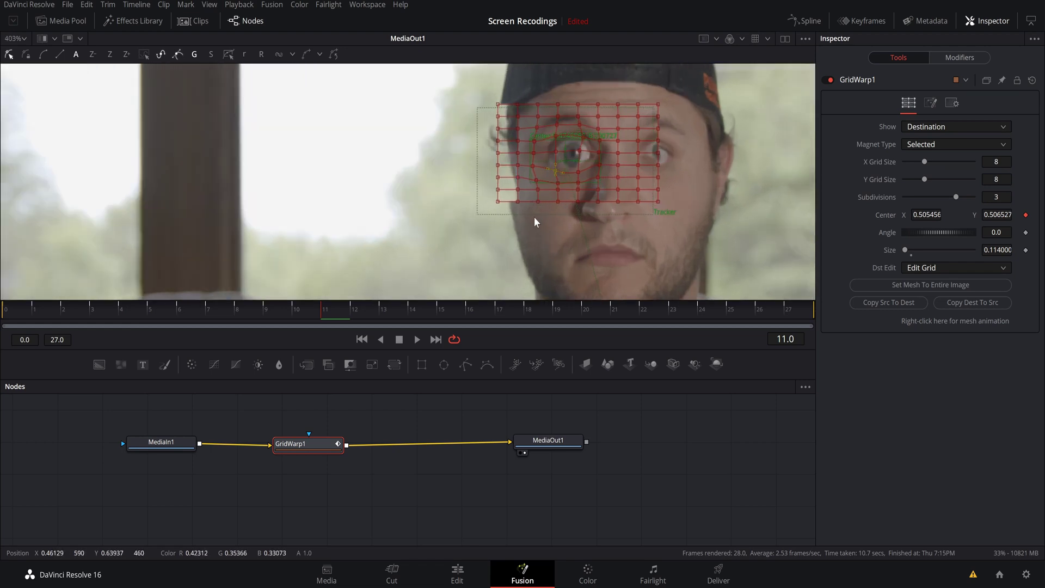
scroll(534, 217, up, 2)
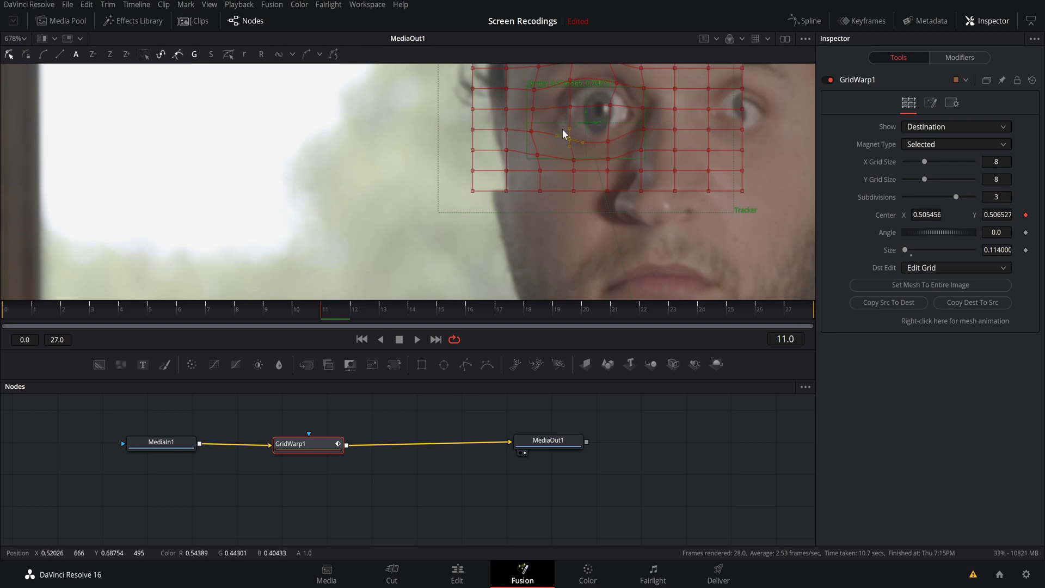
scroll(535, 121, down, 3)
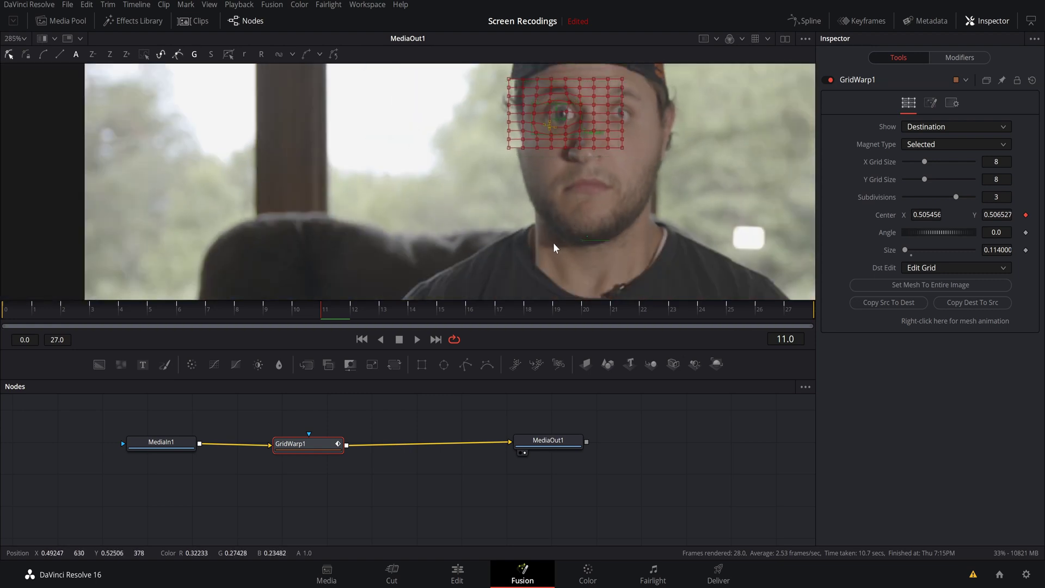
Show GridWarp1's source grid and connect its Center to the Track1 tracker position
scroll(550, 241, down, 1)
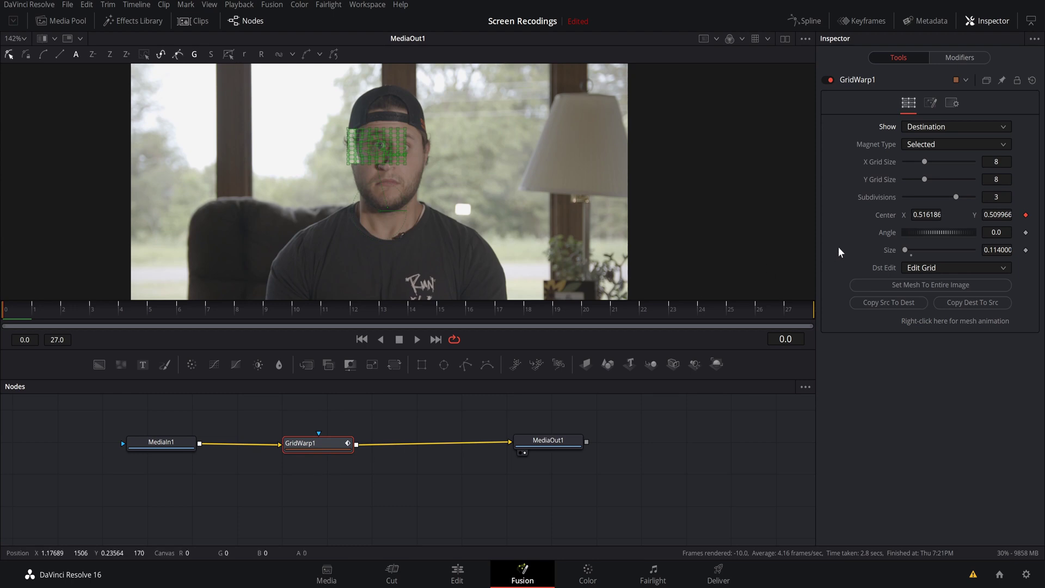
click(941, 144)
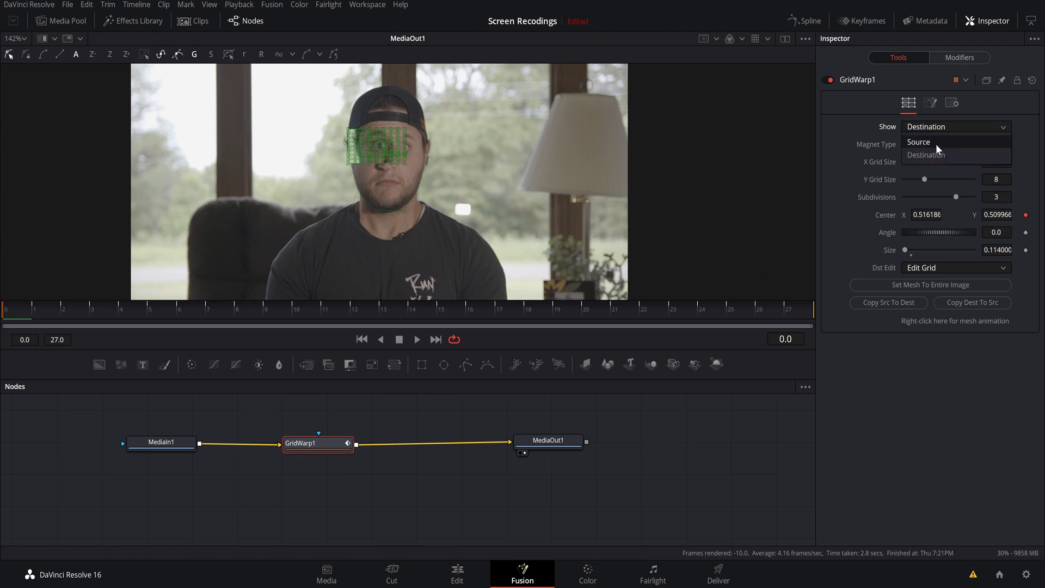
click(935, 143)
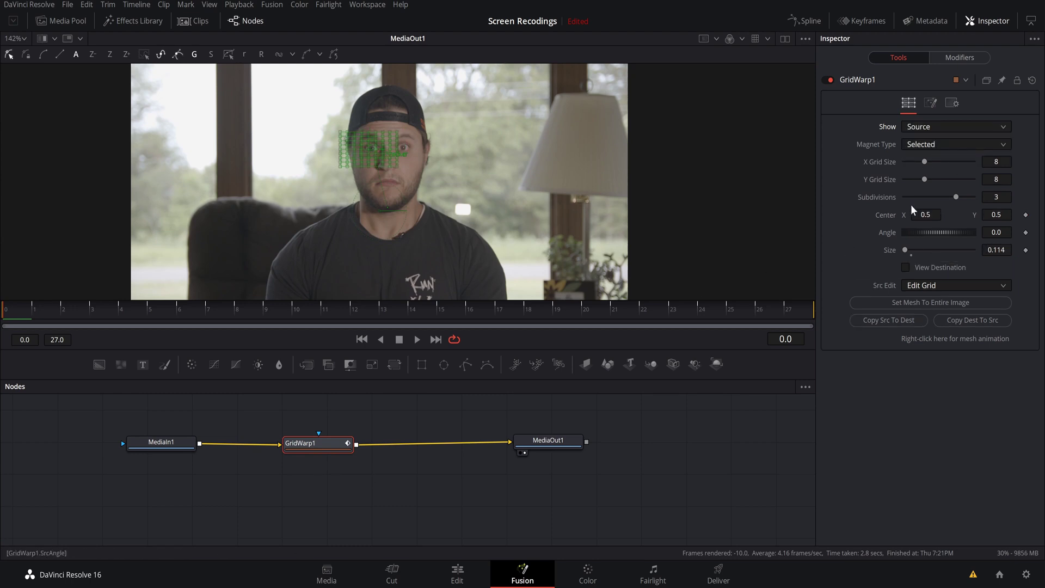
right_click(885, 215)
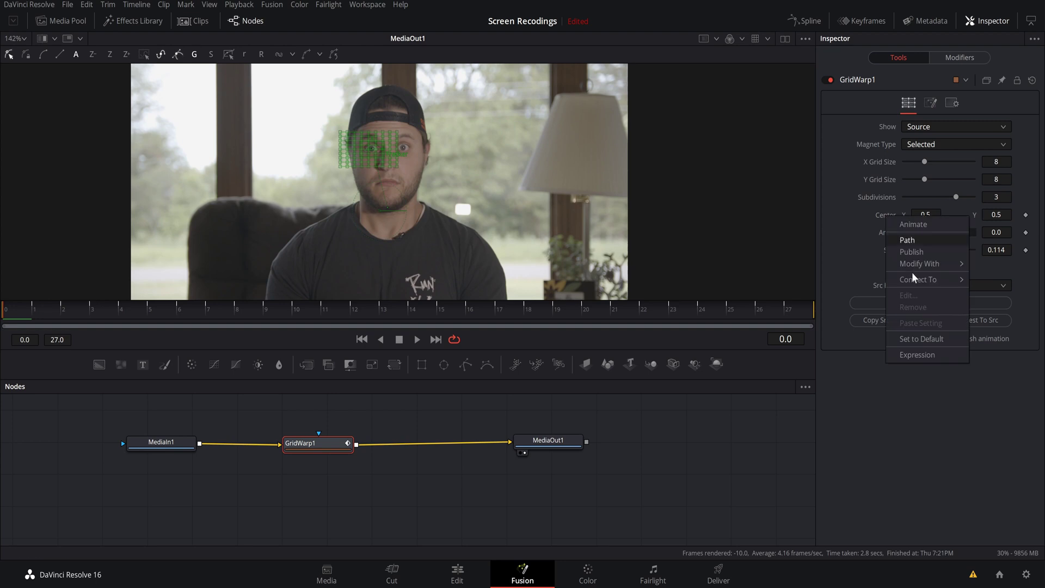
mouse_move(915, 280)
mouse_move(866, 281)
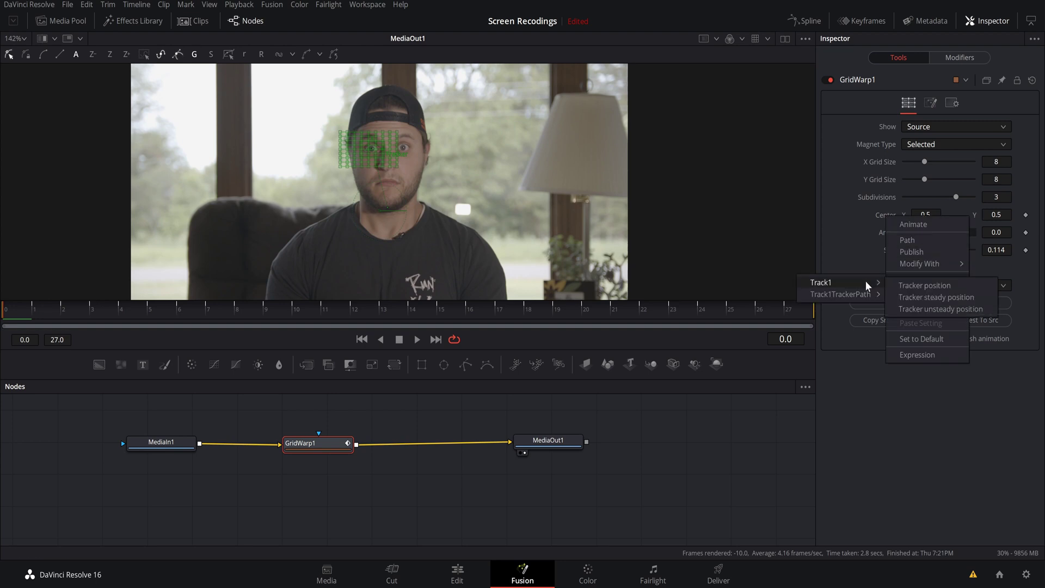
click(902, 287)
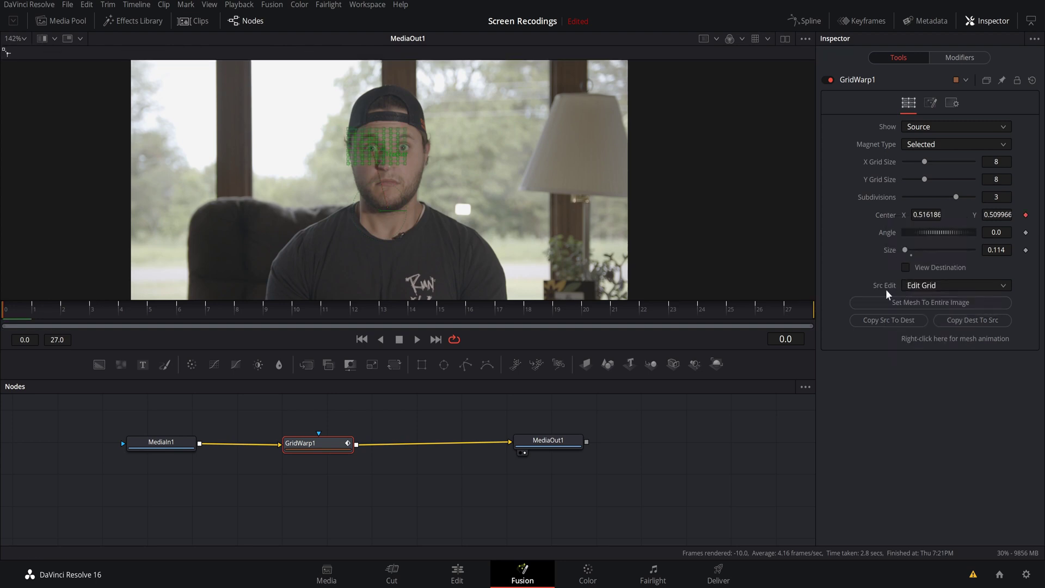
Switch GridWarp1 back to its destination grid, then select MediaOut1 and scrub through the clip to check the tracked eye warp
click(936, 130)
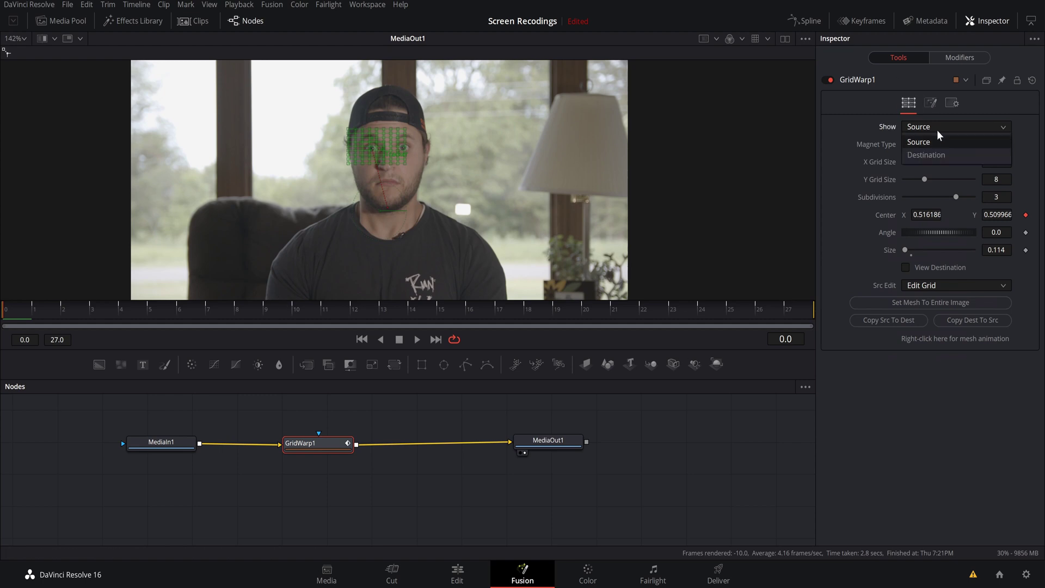
key(Escape)
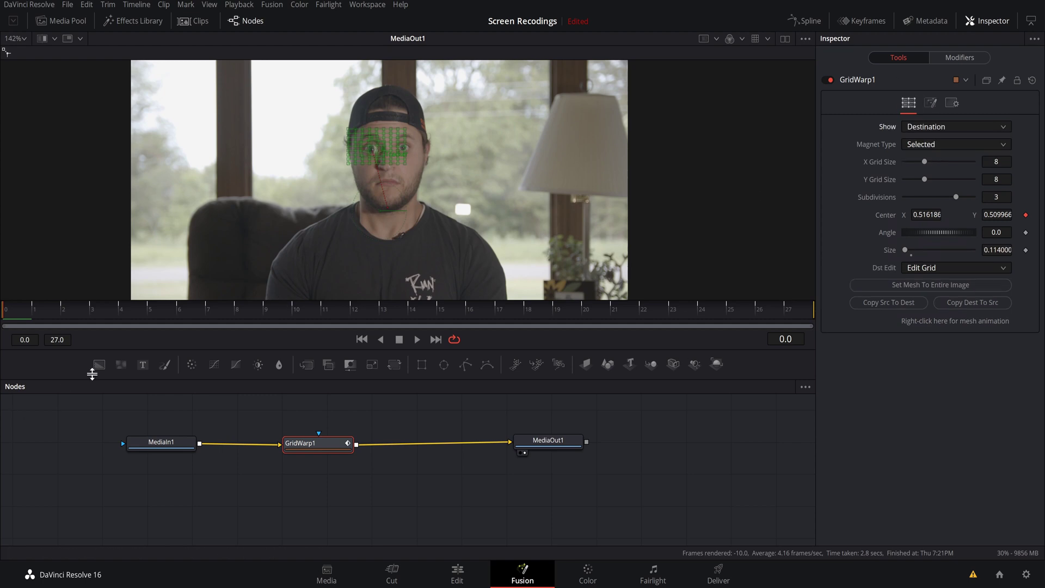
click(553, 447)
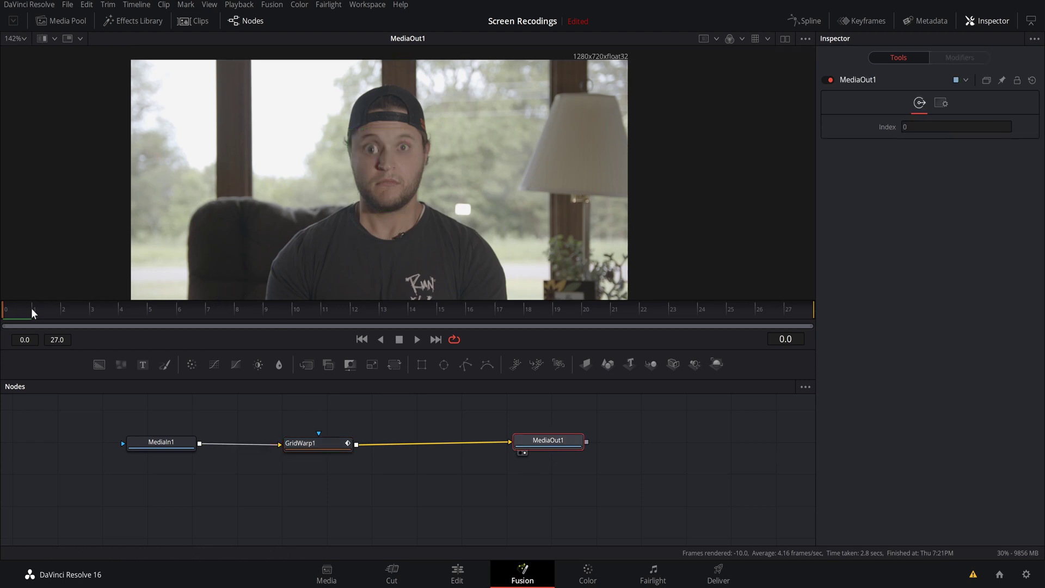
drag(31, 308, 505, 303)
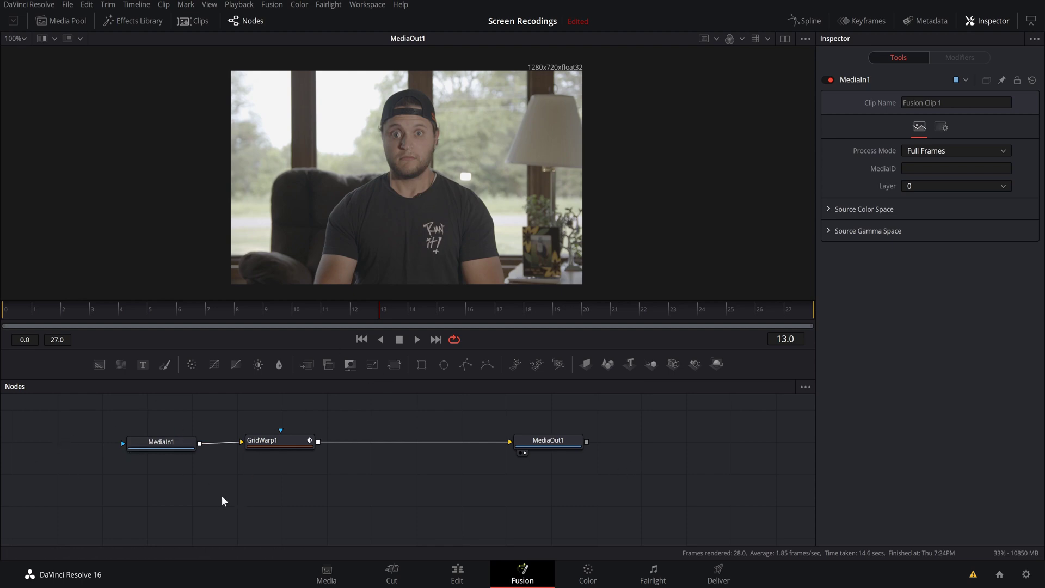
Add a second Grid Warp node below GridWarp1 and feed it from MediaIn1's output
key(shift+space)
text(grid warp)
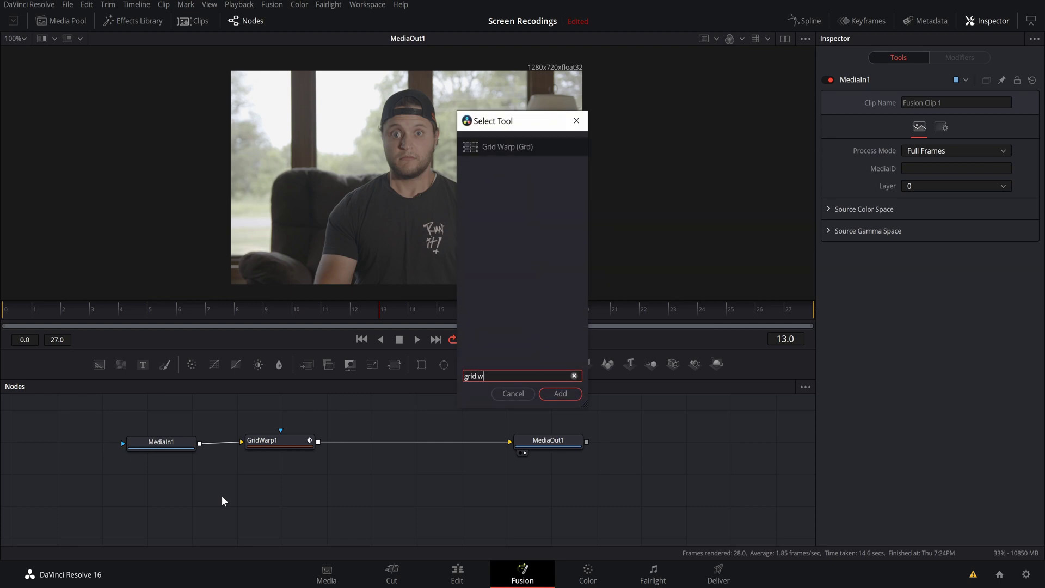
click(564, 392)
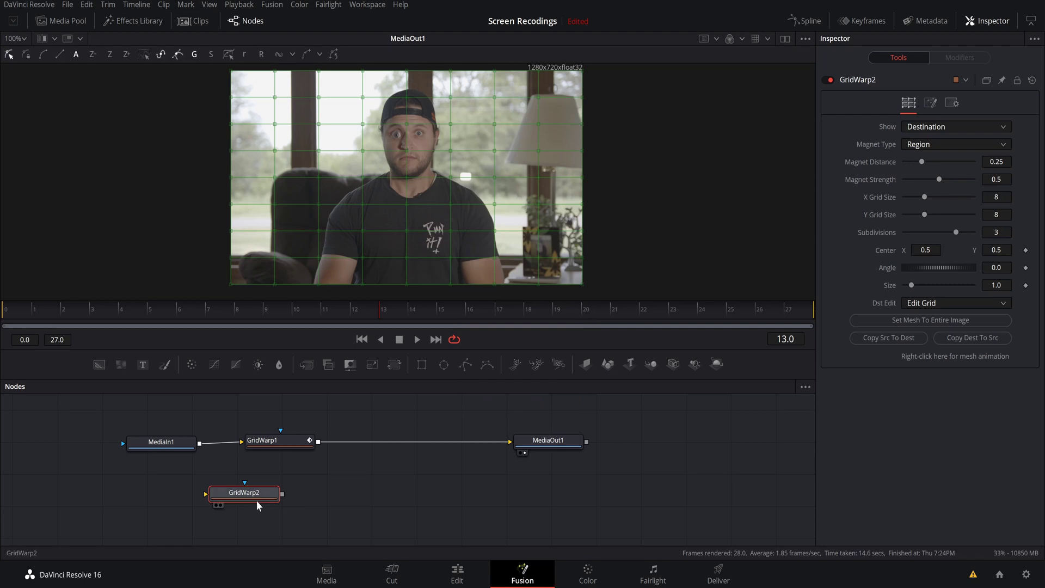
drag(257, 500, 313, 496)
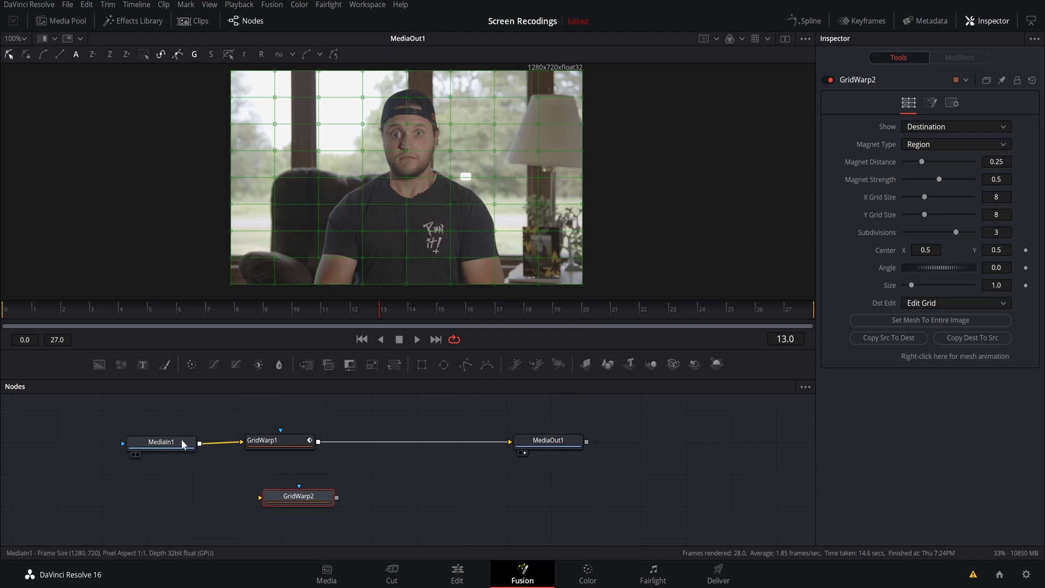
drag(200, 443, 300, 507)
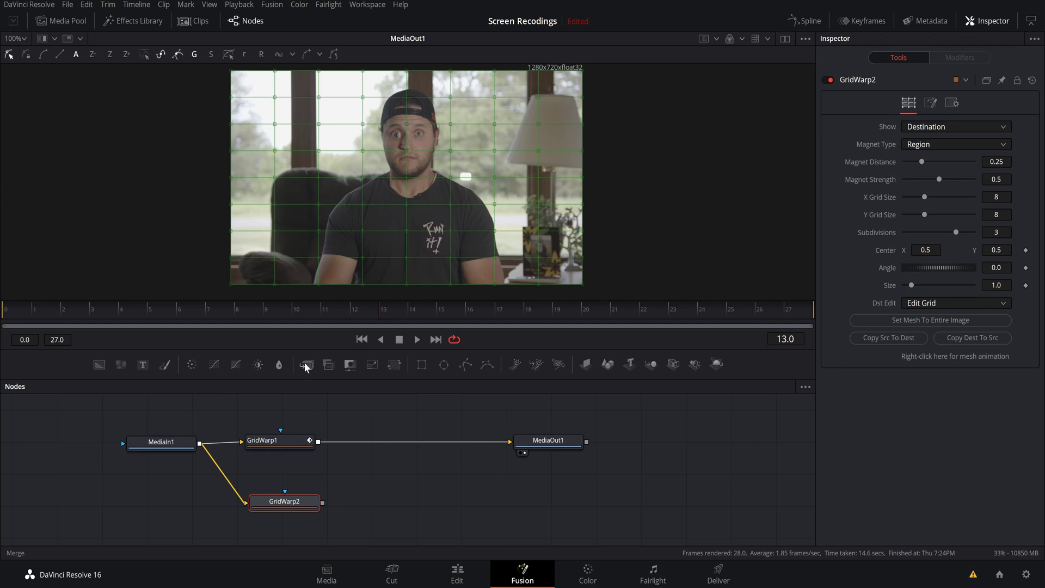
Insert a Merge node between GridWarp1 and MediaOut1, connect GridWarp2's output as its foreground, and select GridWarp2
drag(305, 362, 393, 441)
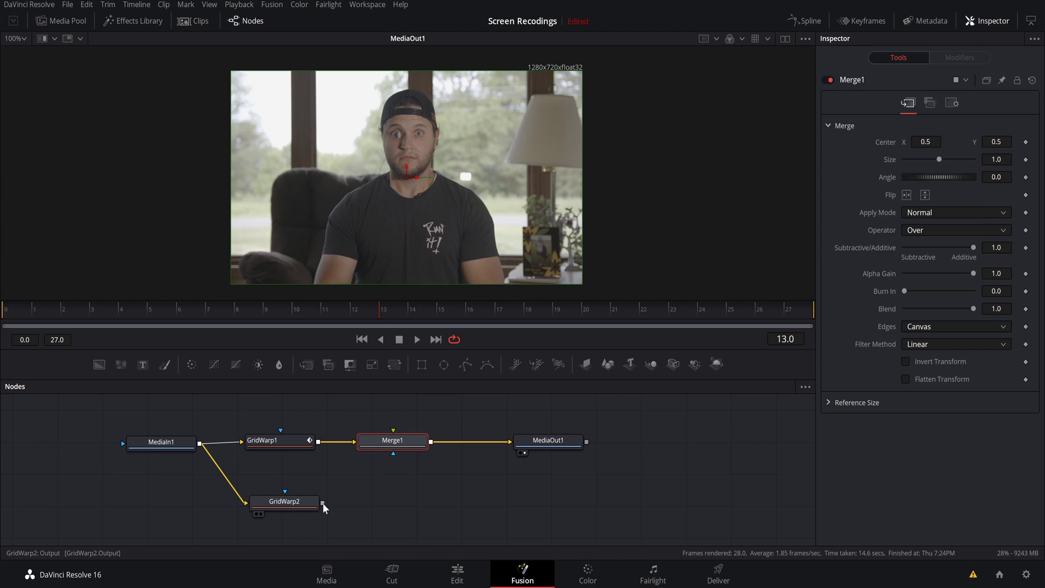
drag(323, 503, 395, 437)
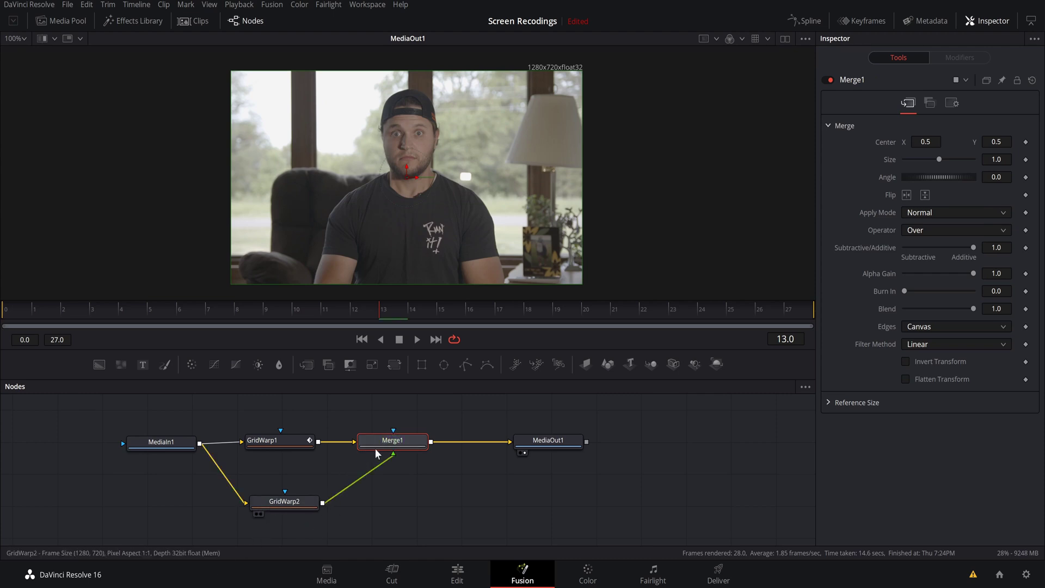
click(308, 504)
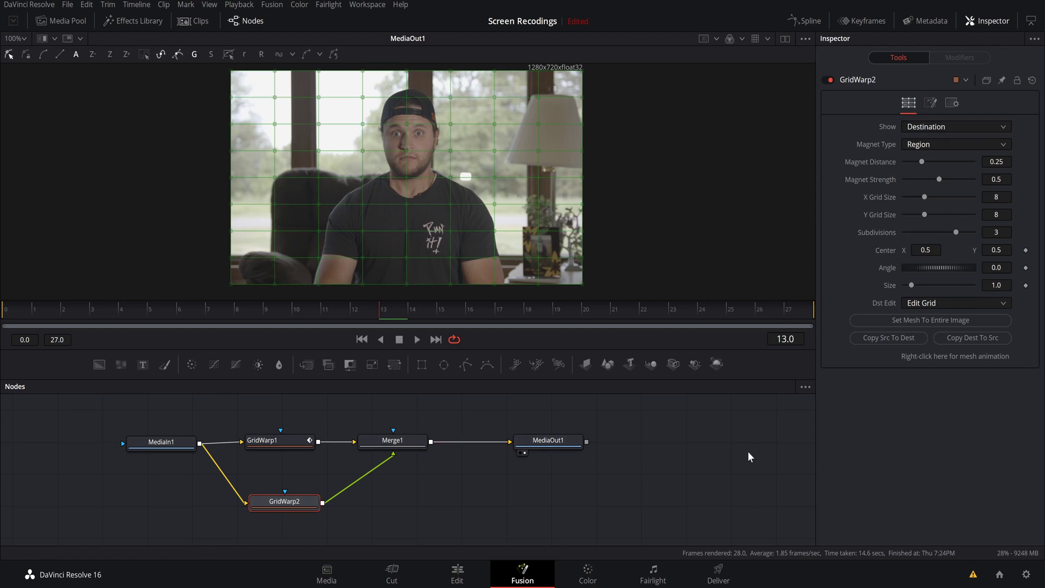